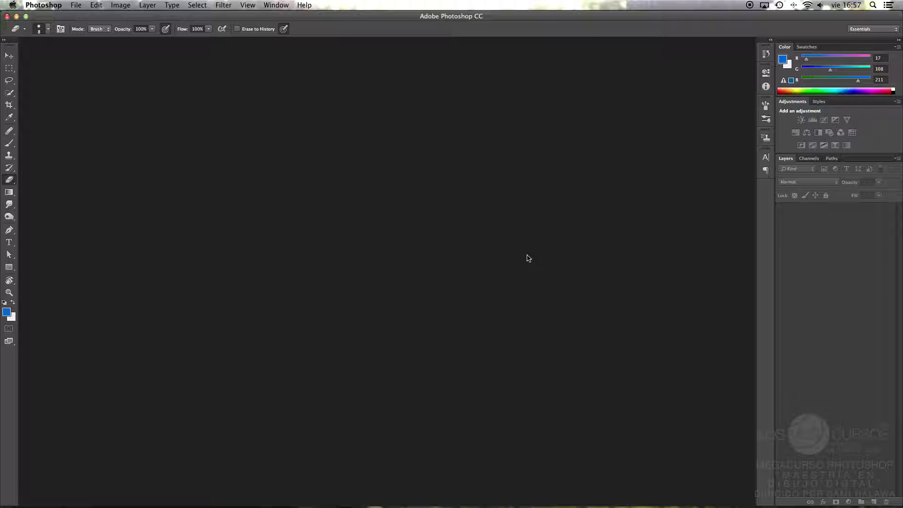
Open Final.jpg from the PhotoshopFiles_add folder in Photoshop.
key("super+Tab")
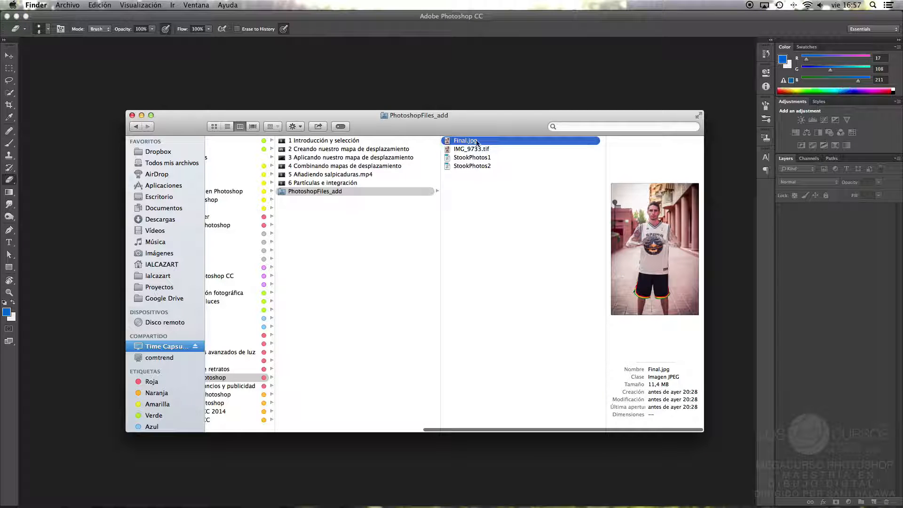
left_click_drag(478, 142, 414, 76)
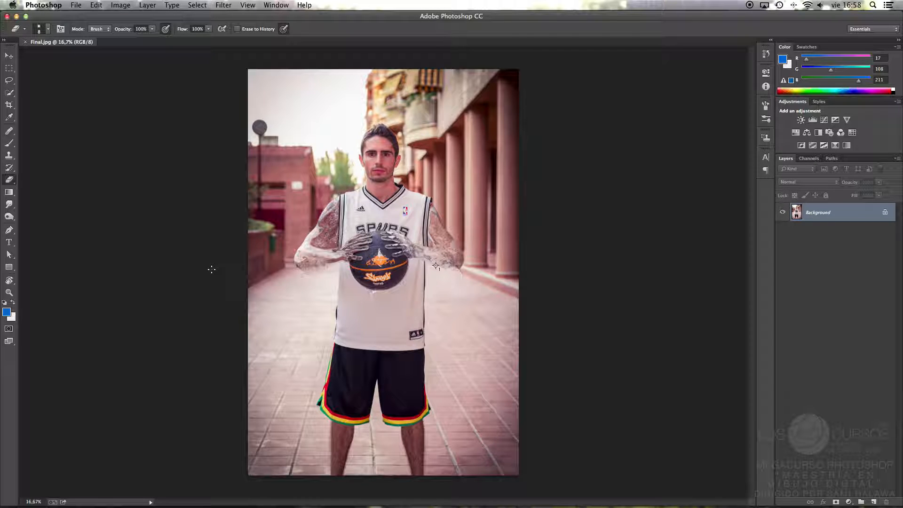
Examine the options of the Move, Quick Selection, Lasso, Crop and Eyedropper tools in turn.
key("v")
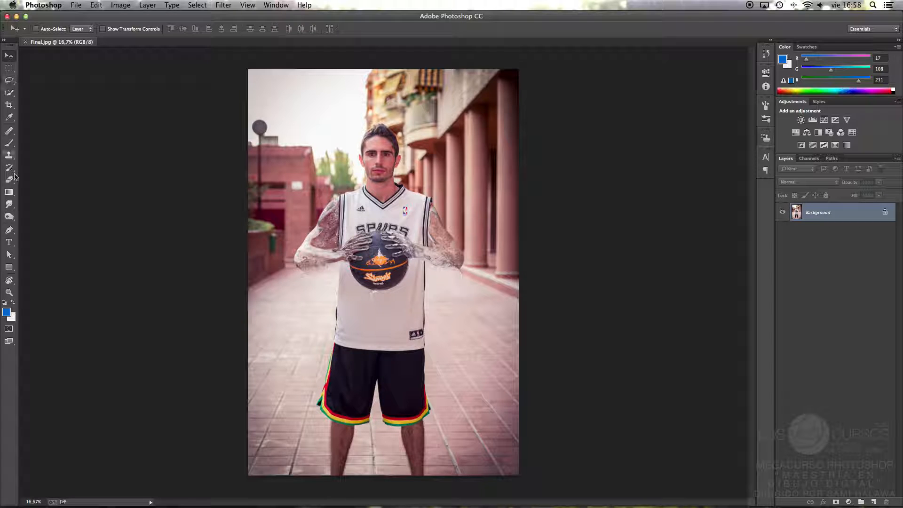
key("s")
left_click(14, 52)
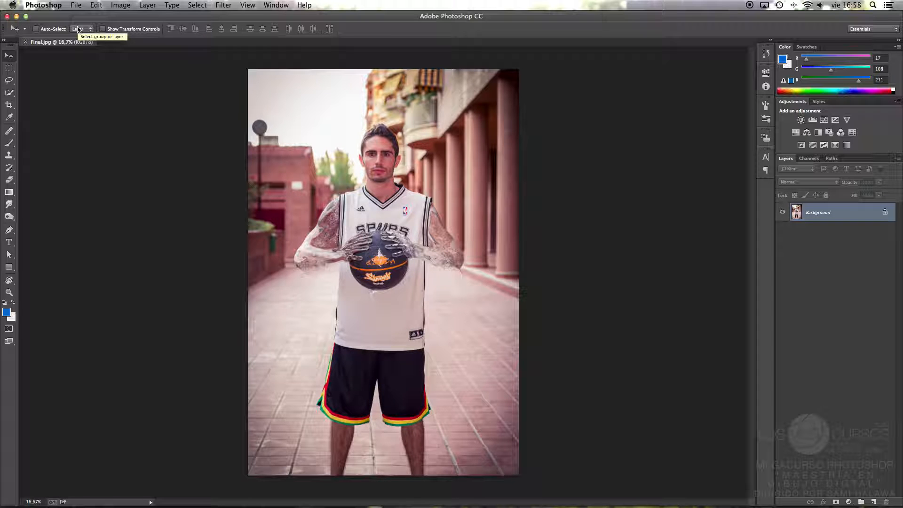
left_click(10, 93)
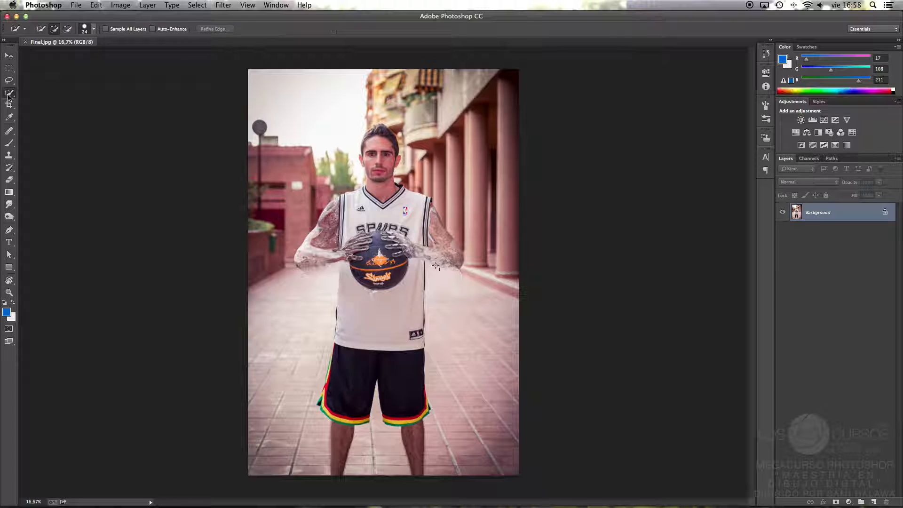
left_click(9, 81)
left_click(10, 93)
left_click(9, 104)
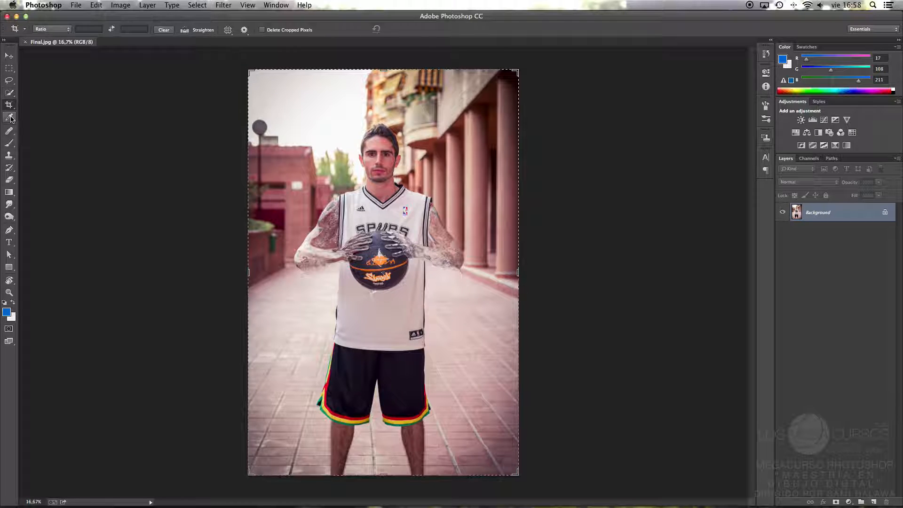
left_click(9, 117)
left_click(9, 57)
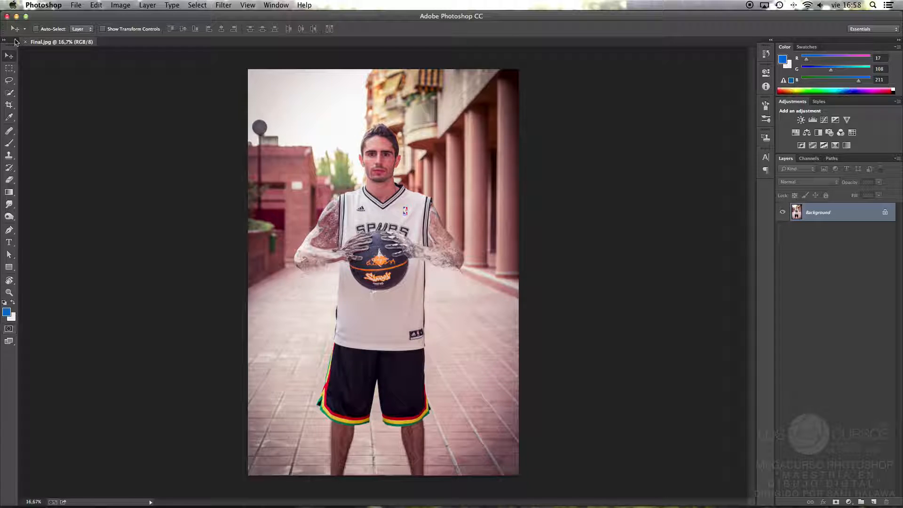
Activate the Brush tool and swap the foreground and background colours back and forth, leaving blue as the foreground.
left_click(10, 143)
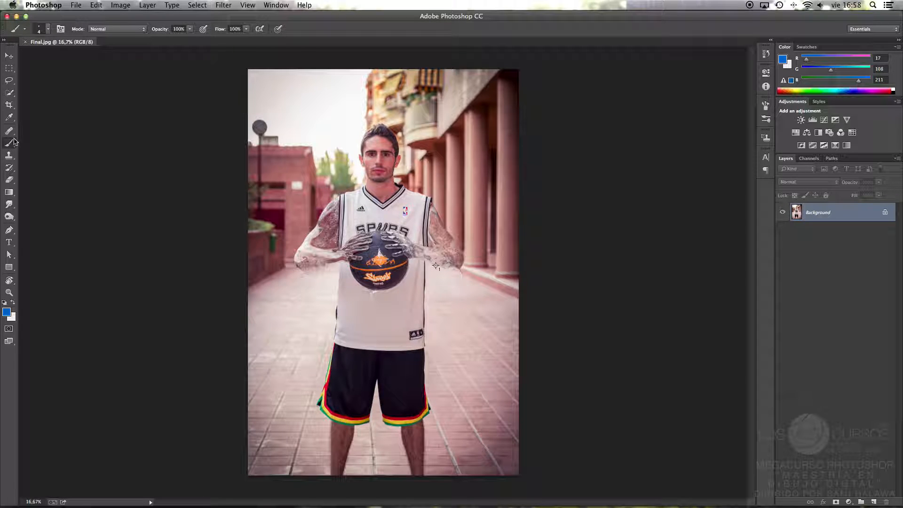
key("super+z")
key("x")
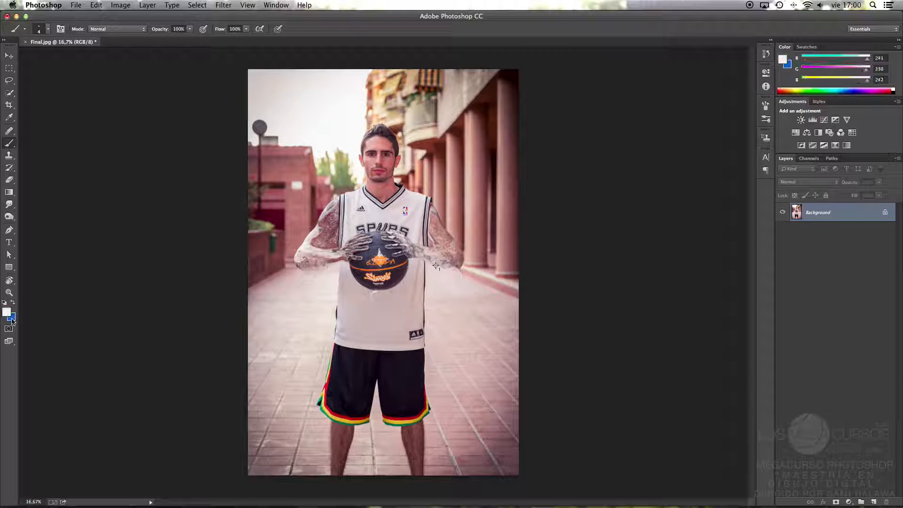
key("x")
left_click(13, 303)
left_click(13, 303)
left_click(13, 303)
left_click(13, 303)
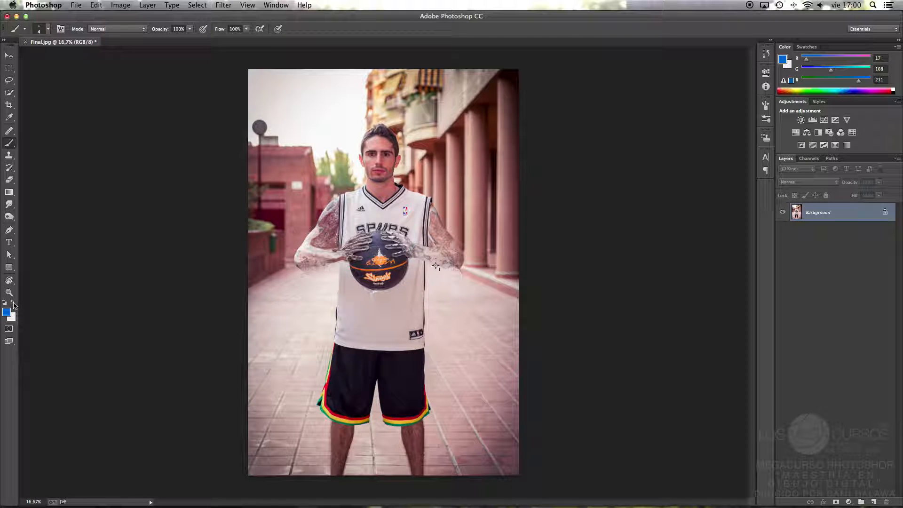
left_click(13, 303)
left_click(13, 303)
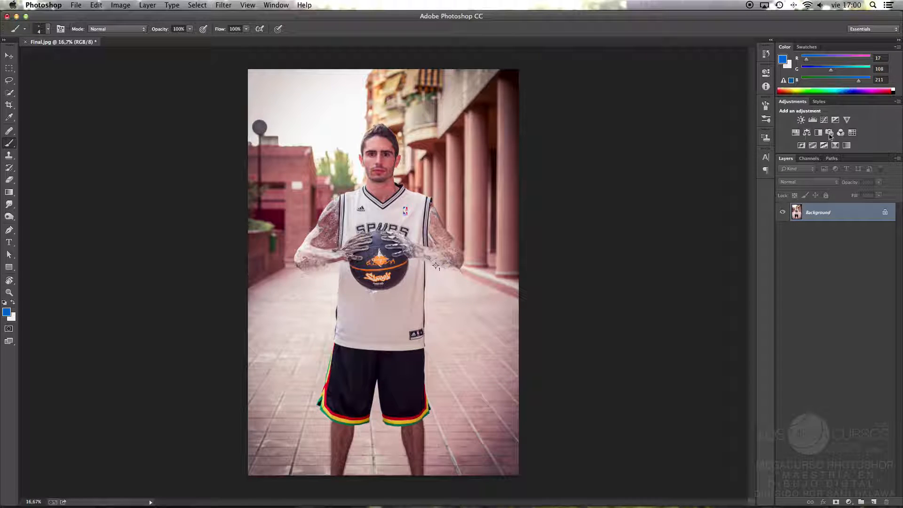
Examine the colour swatches and the image's channels and paths, returning to the colour sliders and the layer list.
left_click(807, 47)
left_click(784, 46)
left_click(809, 159)
left_click(832, 159)
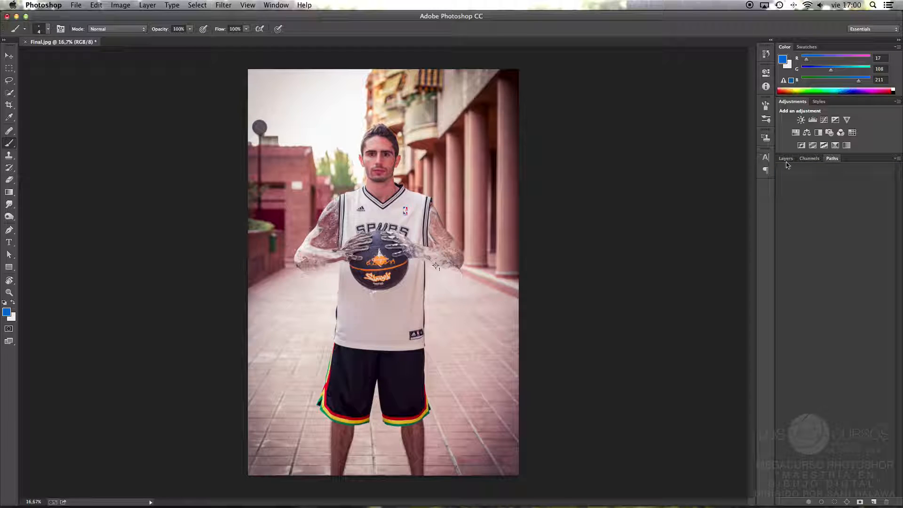
left_click(785, 158)
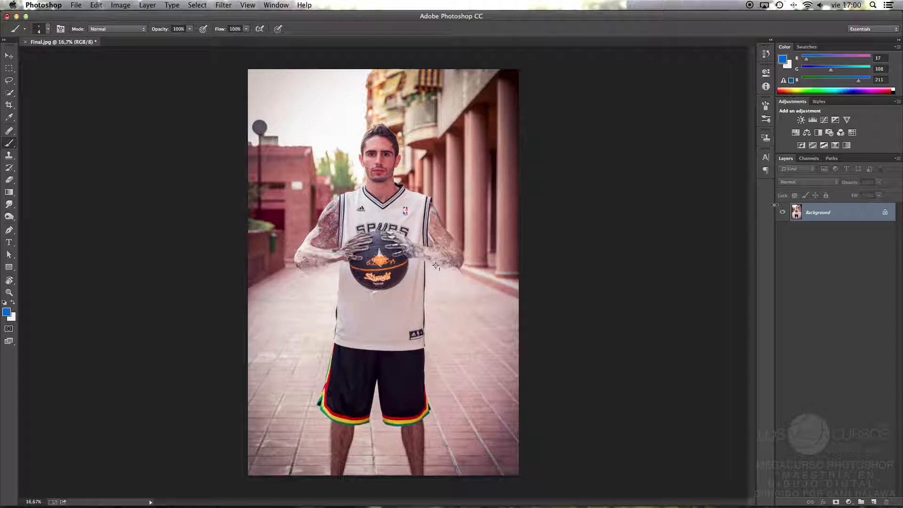
left_click(809, 159)
left_click(832, 158)
left_click(786, 158)
Switch to the Painting workspace and give the layer list slightly more height.
left_click(855, 30)
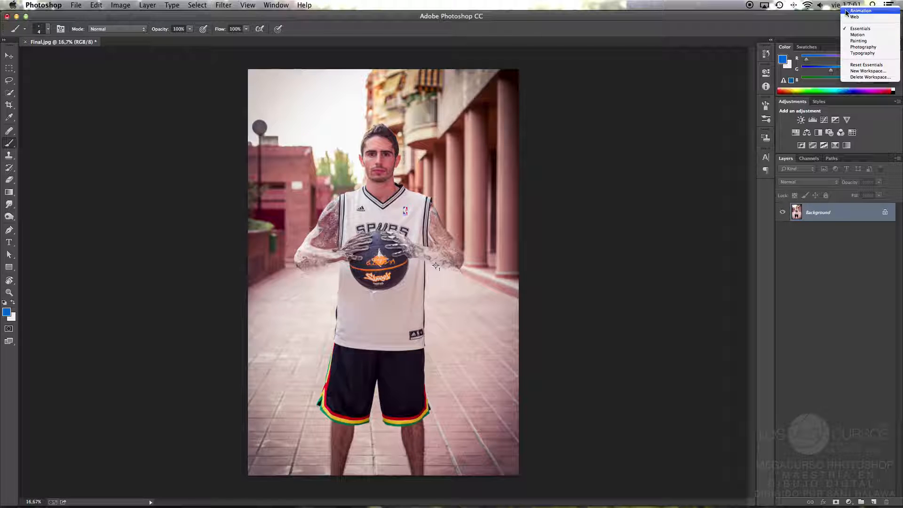
left_click(857, 41)
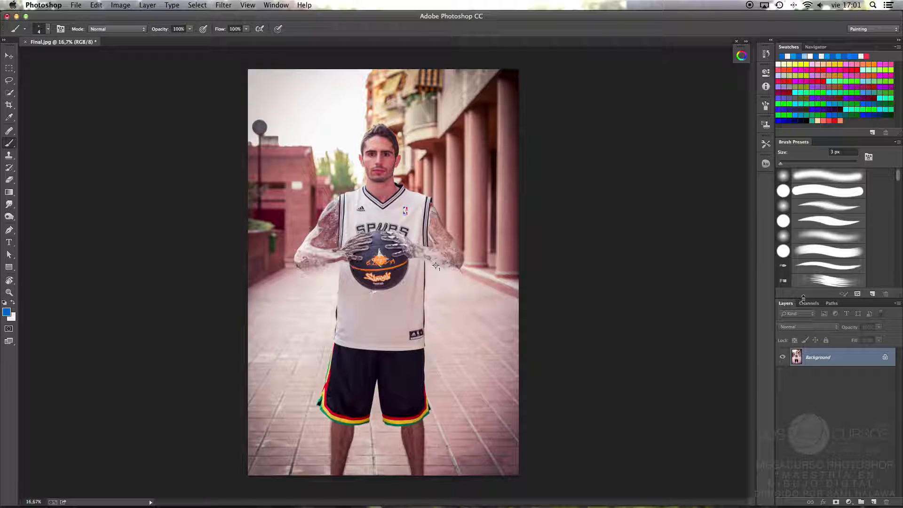
left_click_drag(802, 298, 802, 291)
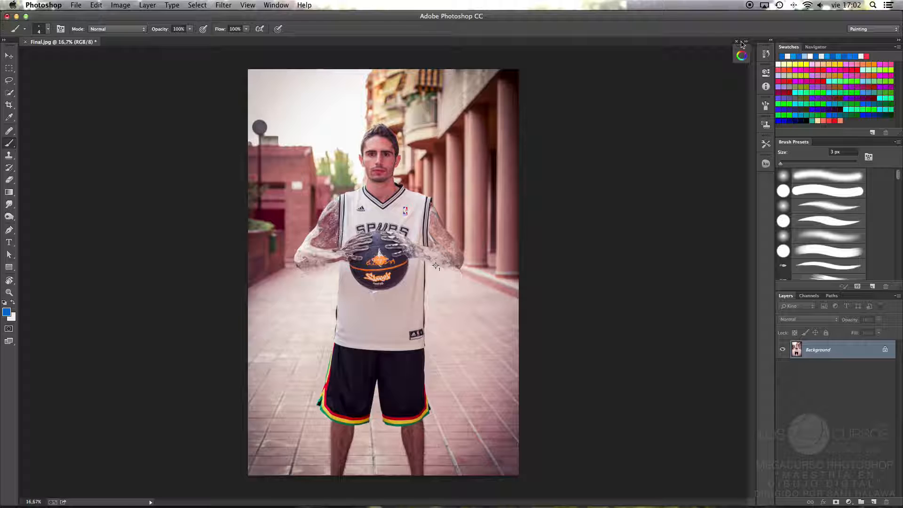
Shift the collapsed MagicPicker slightly over the canvas area, show its colour wheel and collapse it again.
mouse_move(742, 43)
left_mouse_down()
mouse_move(732, 86)
mouse_move(738, 58)
left_mouse_up()
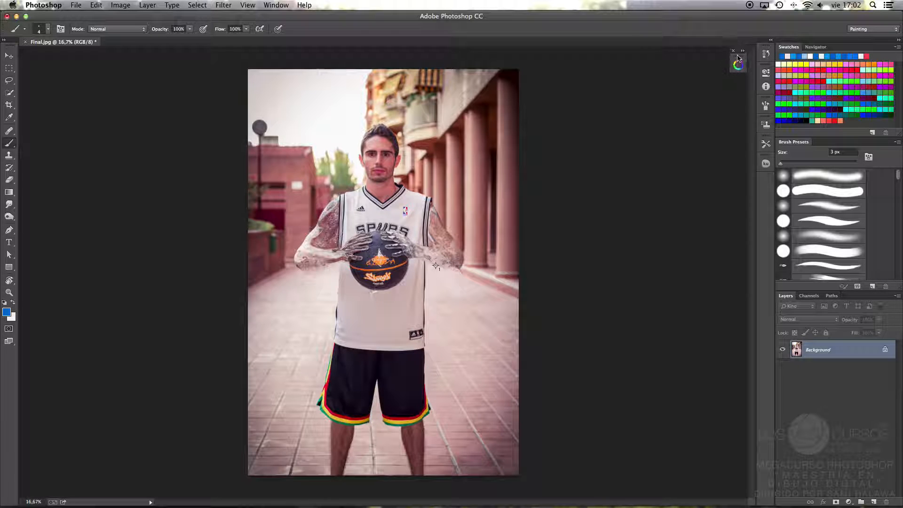
left_click(738, 63)
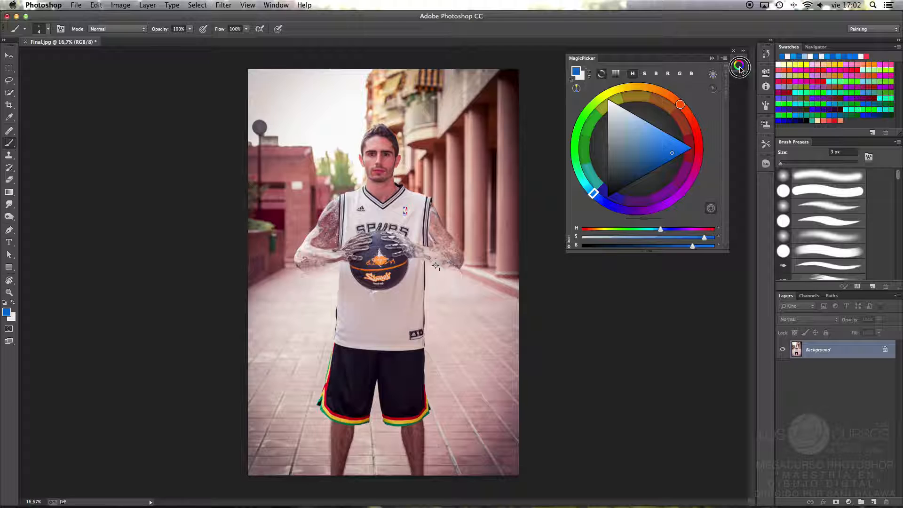
left_click(739, 66)
left_click(739, 66)
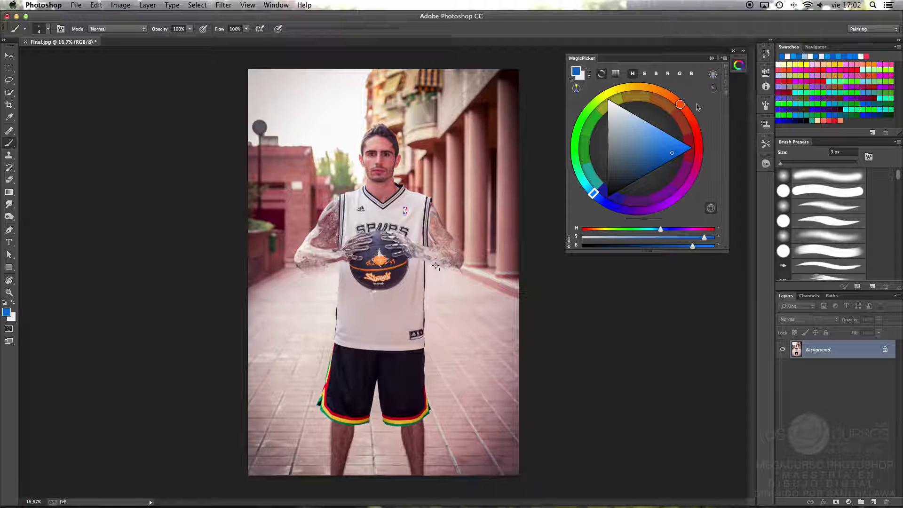
left_click(741, 66)
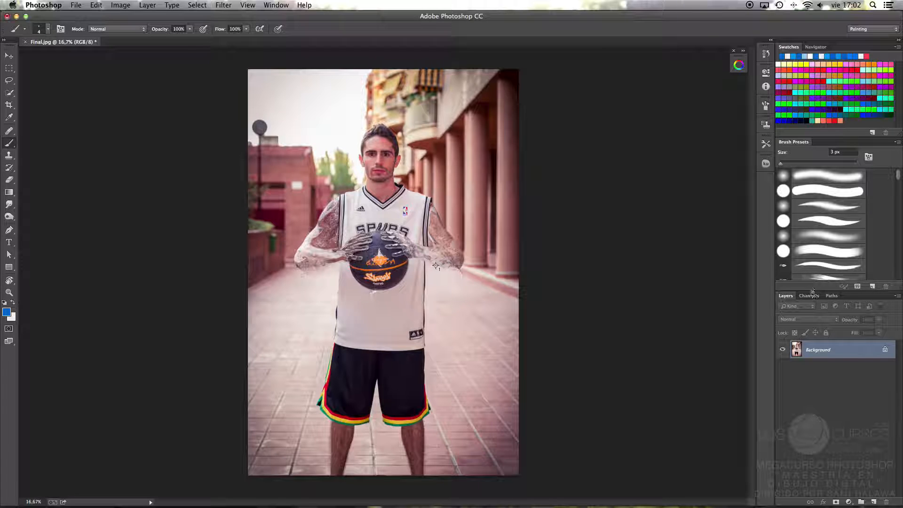
Extend the layer list by shrinking the brush presets area, and add two empty layers above the Background.
left_click_drag(812, 289, 813, 235)
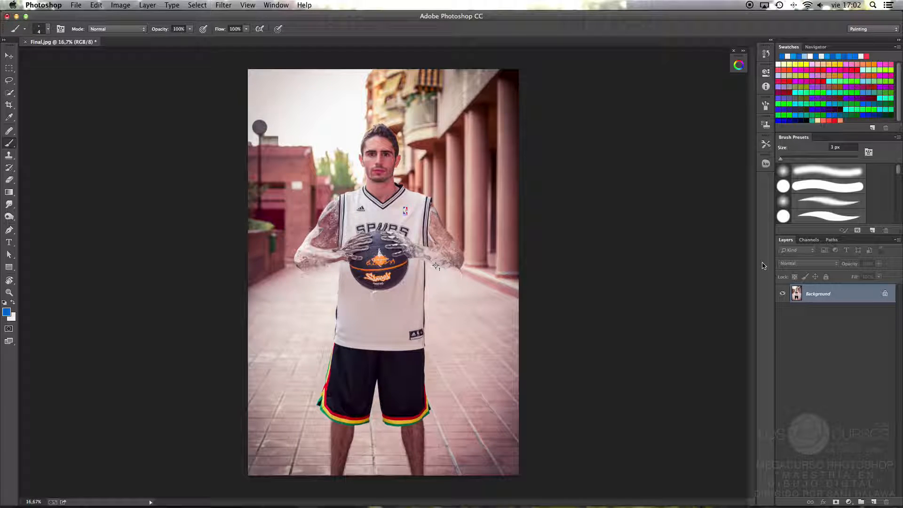
left_click(873, 502)
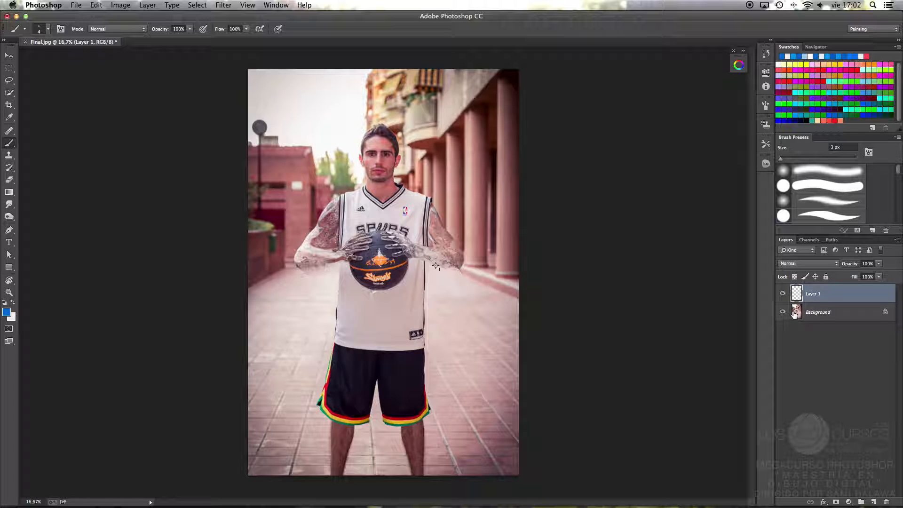
left_click(873, 502)
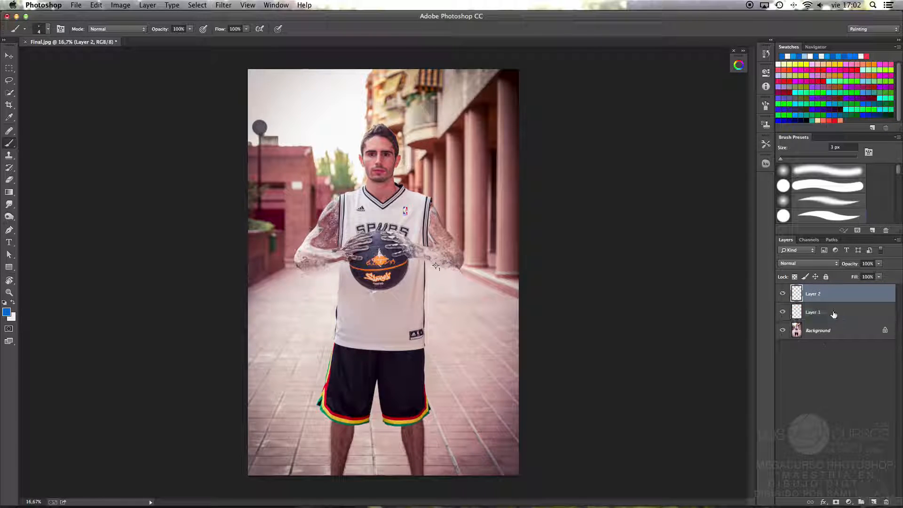
Fill Layer 1 entirely with the light background colour.
left_click(823, 312)
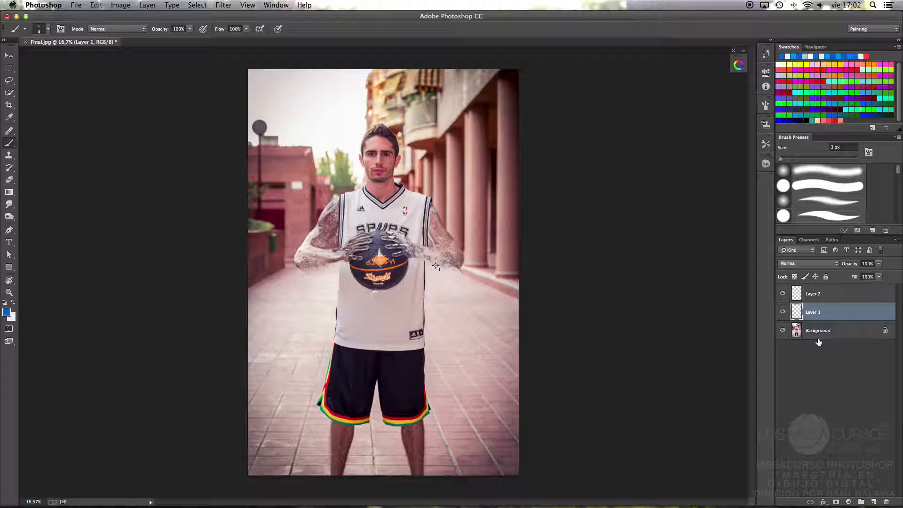
key("super+BackSpace")
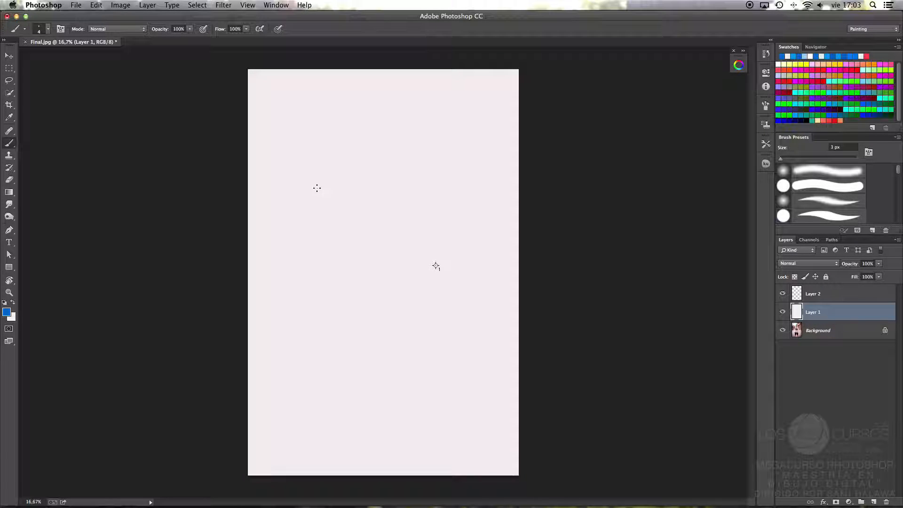
Set the brush size to about 79 px and paint three horizontal blue strokes across the left half of Layer 1.
left_click_drag(320, 202, 329, 206)
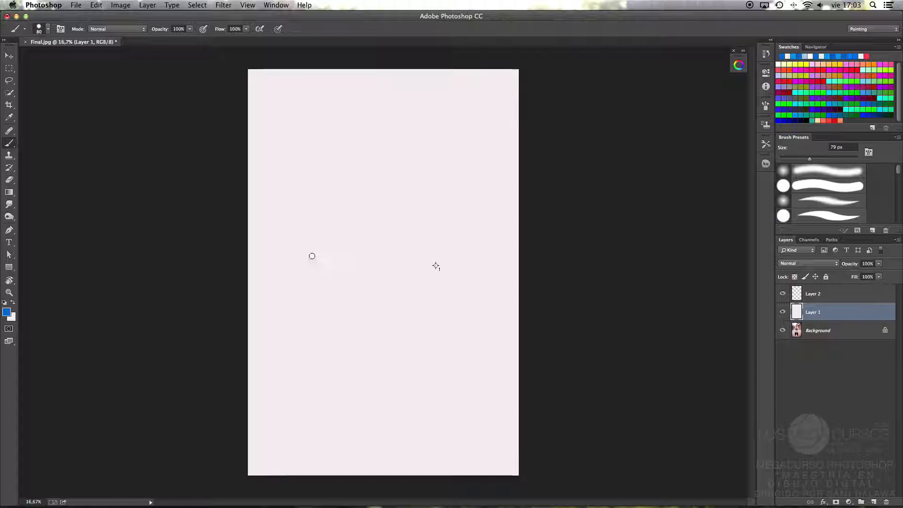
left_click_drag(278, 290, 358, 289)
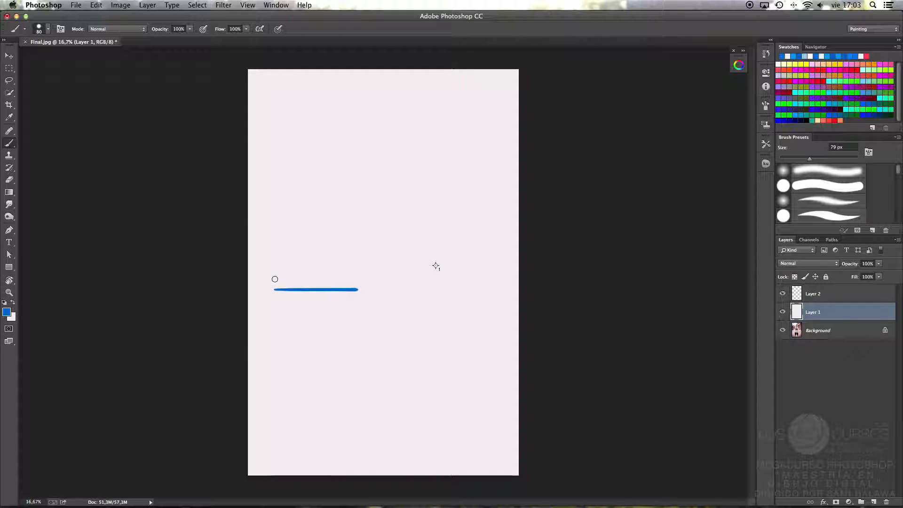
left_click_drag(273, 279, 353, 277)
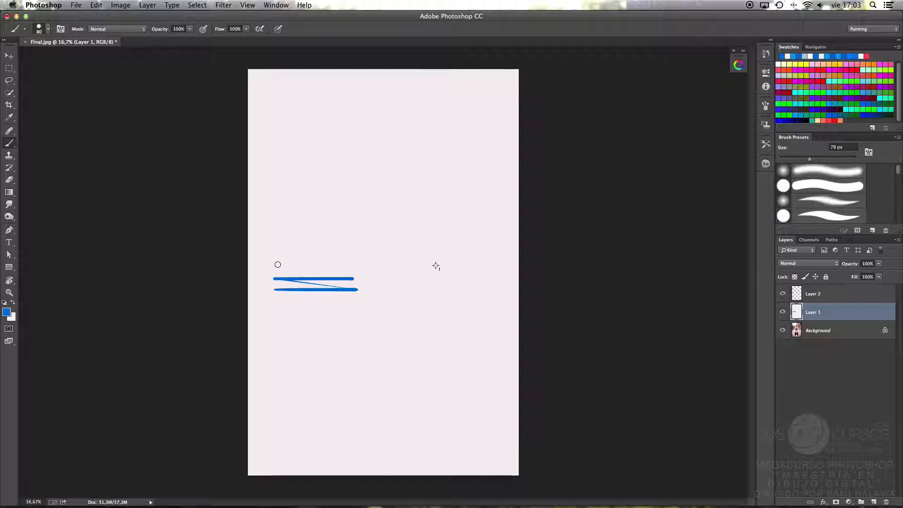
left_click_drag(275, 264, 350, 264)
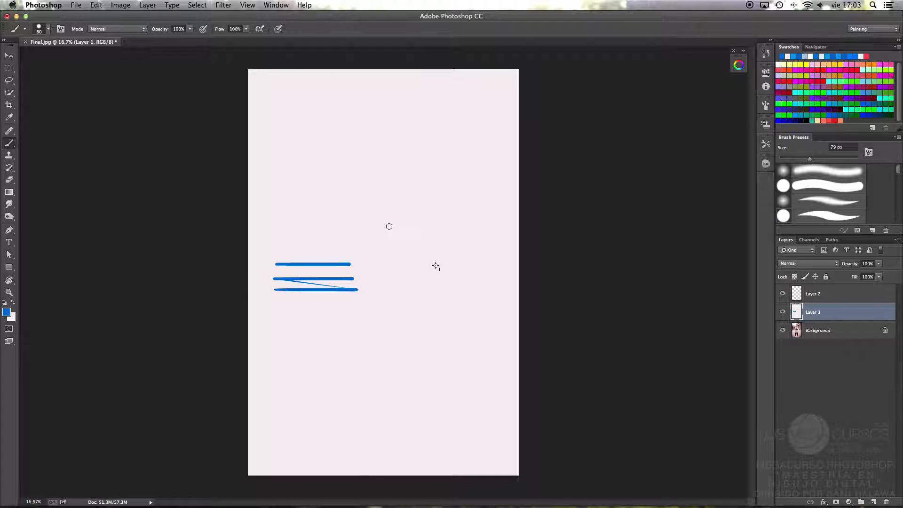
Draw a hatched blue rectangle in the upper right of Layer 1 and a rough frame around the three horizontal strokes.
mouse_move(402, 156)
left_mouse_down()
mouse_move(404, 243)
mouse_move(461, 236)
mouse_move(455, 150)
mouse_move(402, 151)
left_mouse_up()
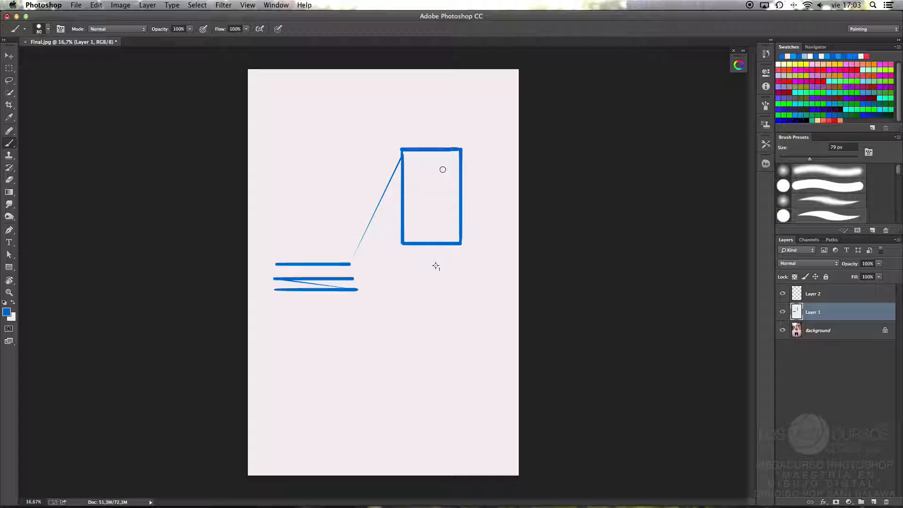
mouse_move(440, 152)
left_mouse_down()
mouse_move(444, 186)
mouse_move(414, 174)
mouse_move(433, 233)
left_mouse_up()
mouse_move(267, 248)
left_mouse_down()
mouse_move(287, 315)
mouse_move(368, 295)
mouse_move(275, 256)
left_mouse_up()
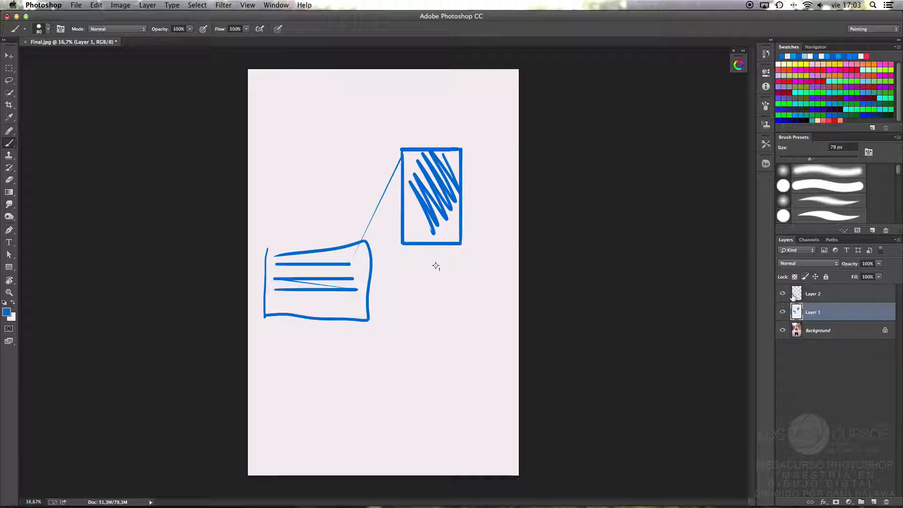
Hide Layer 1 and the Background, and make Layer 2 the active layer.
left_click(782, 312)
left_click(782, 330)
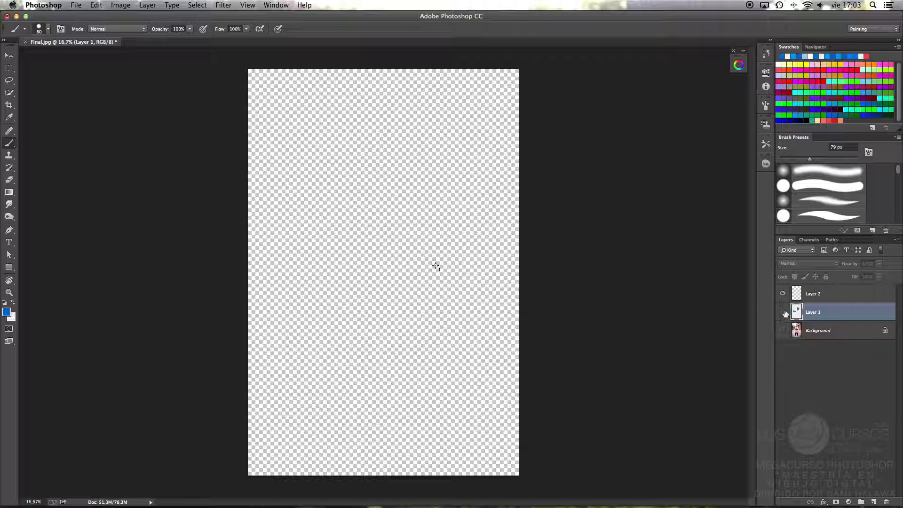
left_click(783, 312)
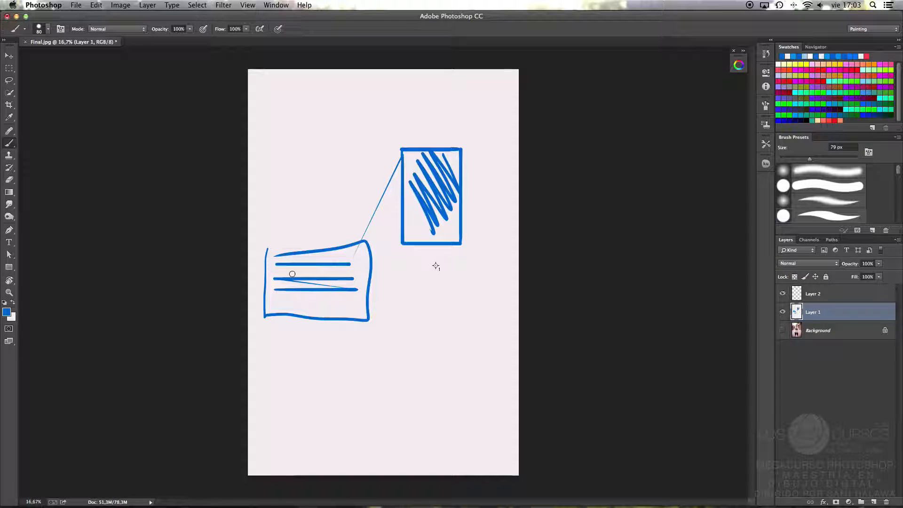
mouse_move(297, 279)
left_mouse_down()
mouse_move(349, 278)
mouse_move(289, 276)
mouse_move(332, 265)
left_mouse_up()
left_click(783, 311)
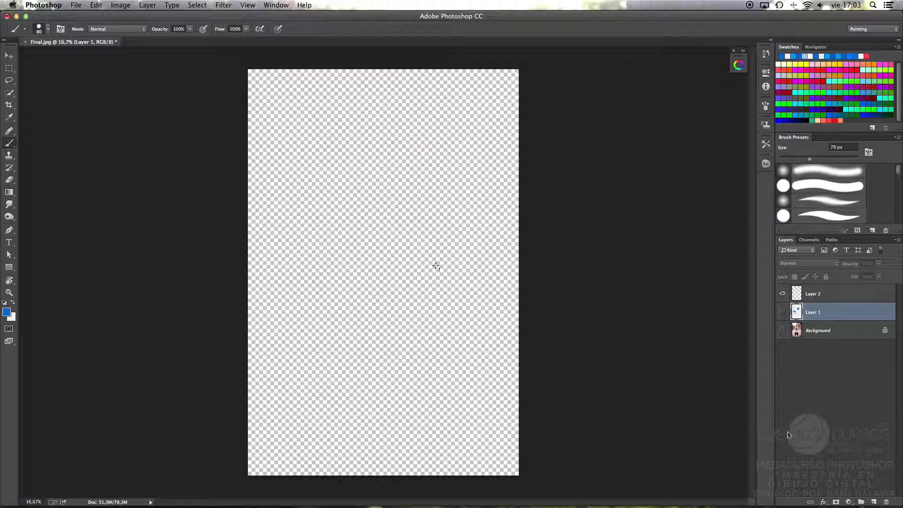
left_click(830, 297)
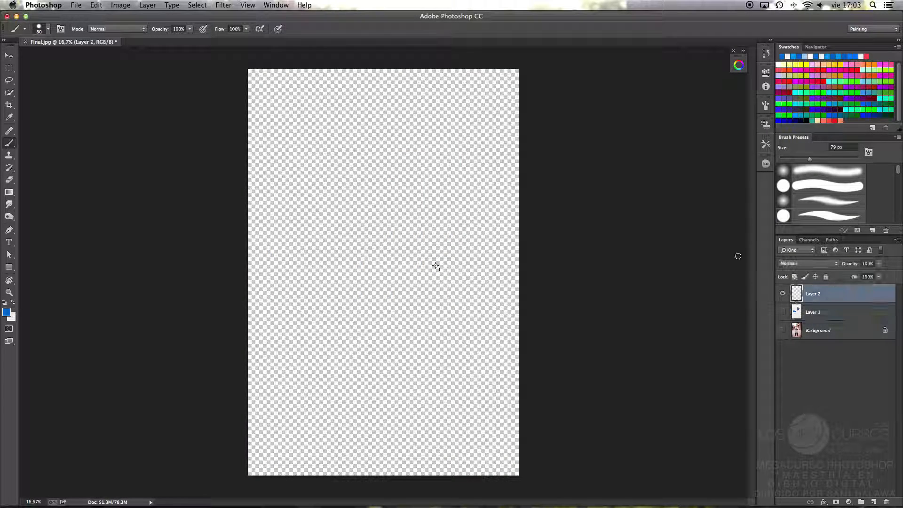
Paint a large looping blue scribble across Layer 2, and make Layer 1, Layer 2 and the Background all visible.
mouse_move(406, 153)
left_mouse_down()
mouse_move(419, 174)
mouse_move(392, 177)
mouse_move(391, 248)
mouse_move(334, 232)
mouse_move(370, 315)
mouse_move(316, 321)
mouse_move(298, 167)
mouse_move(425, 124)
mouse_move(404, 277)
mouse_move(405, 395)
mouse_move(327, 280)
left_mouse_up()
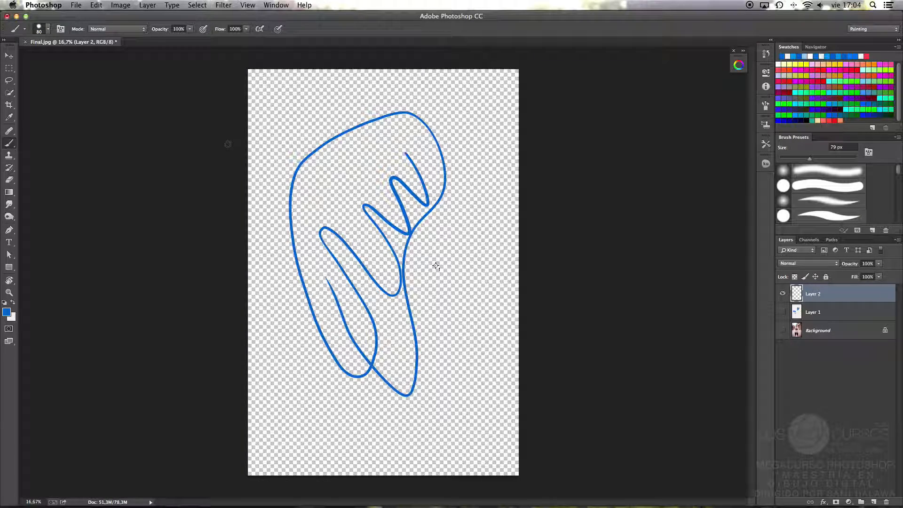
left_click(784, 293)
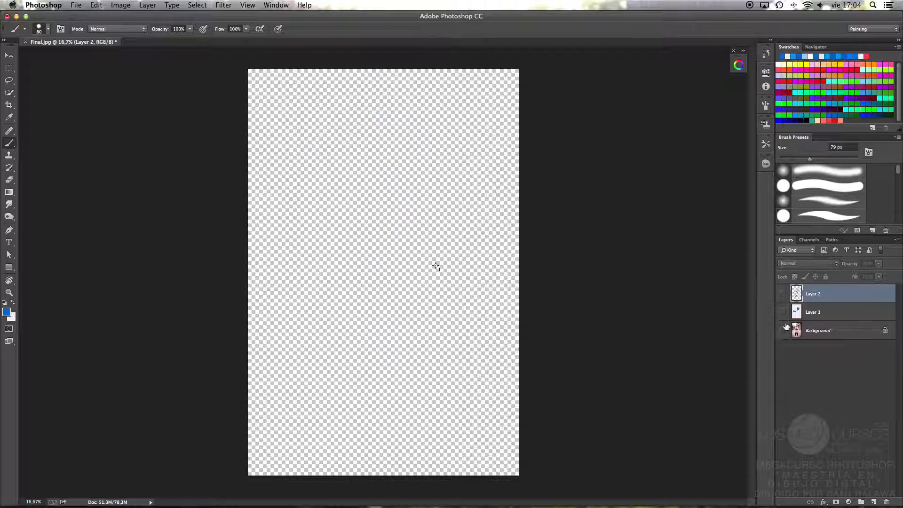
left_click(783, 312)
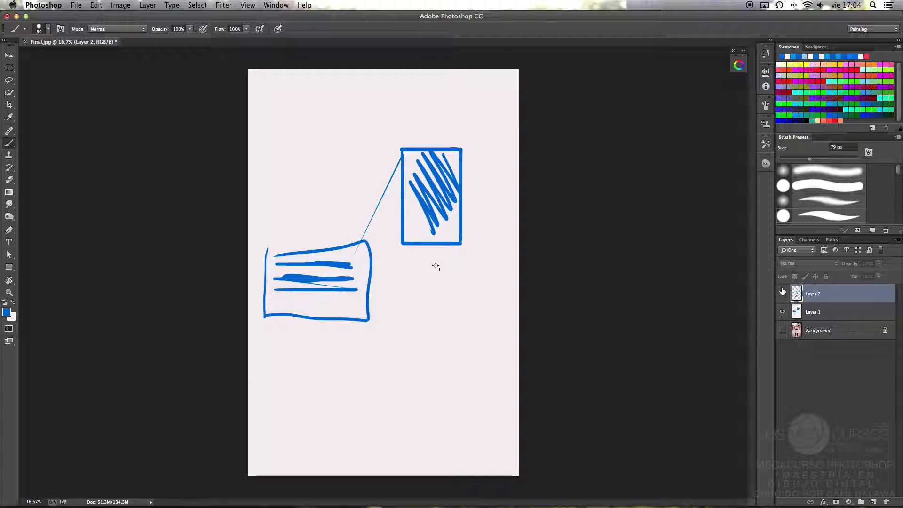
left_click(783, 294)
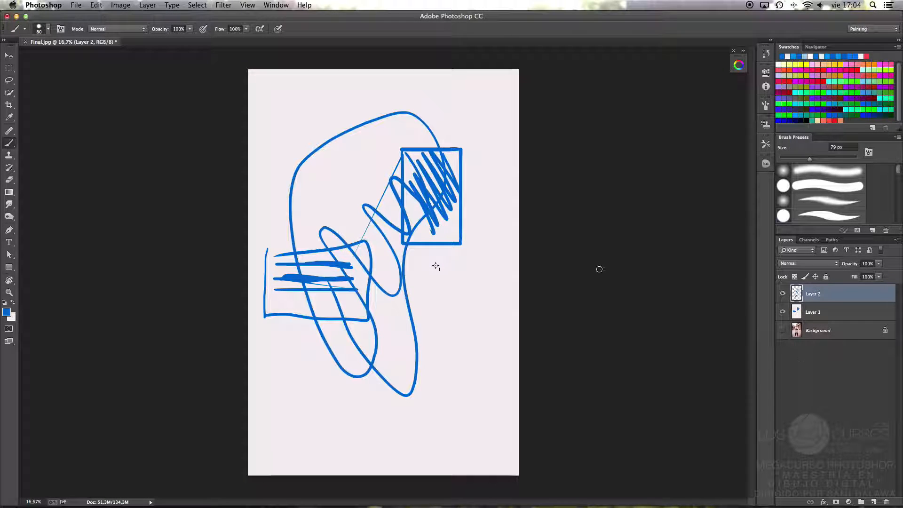
left_click(783, 330)
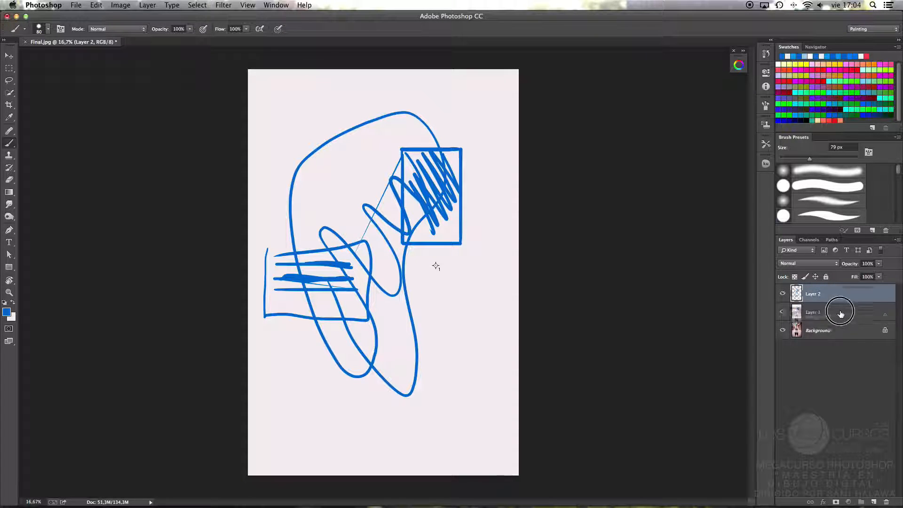
Convert the locked Background into the regular layer Layer 0, and move it above Layer 1 and back to the bottom of the stack.
double_click(840, 329)
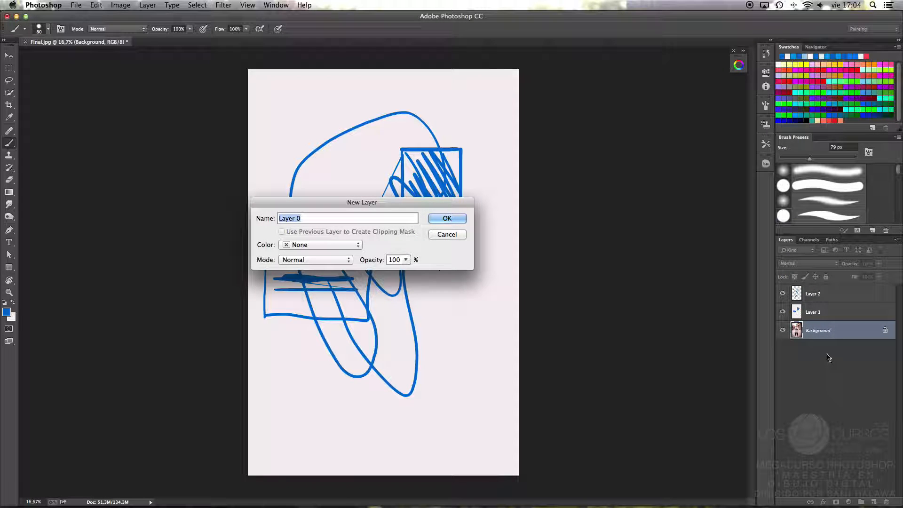
key("Return")
left_click_drag(827, 330, 838, 311)
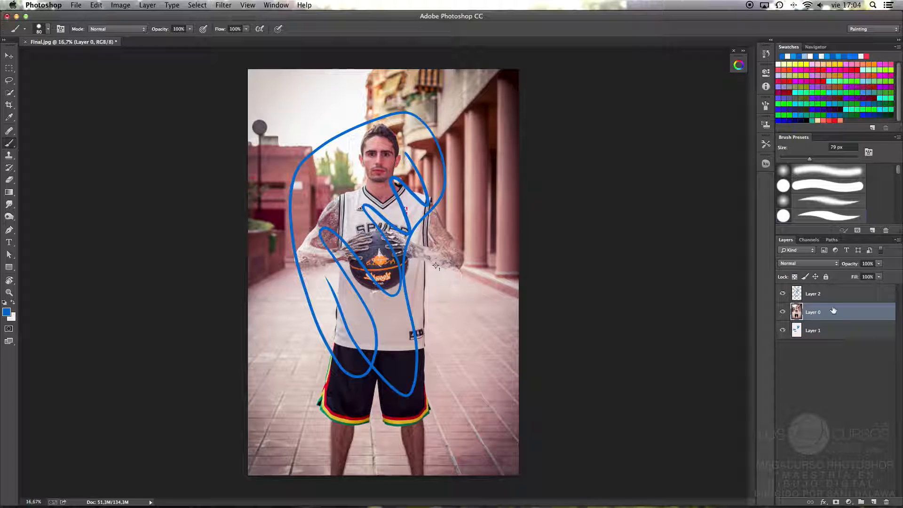
mouse_move(838, 313)
left_mouse_down()
mouse_move(838, 295)
mouse_move(839, 338)
left_mouse_up()
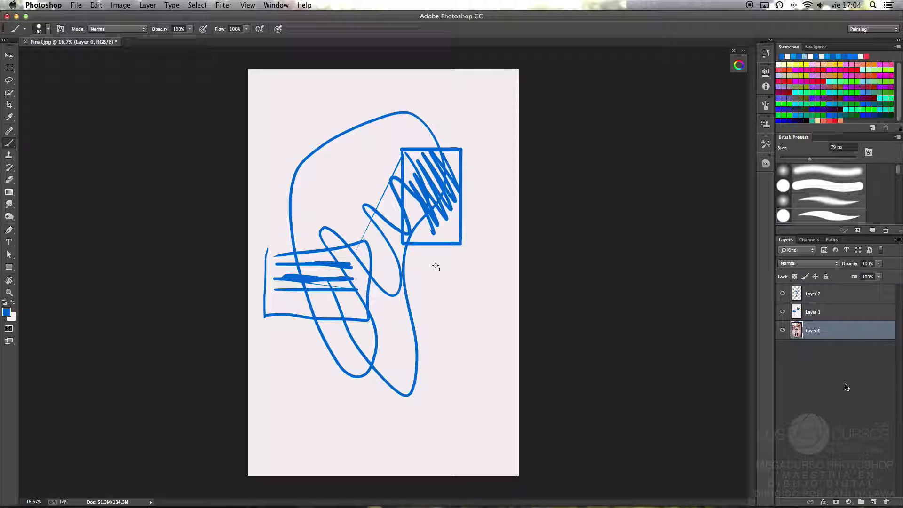
Hide Layer 2 and Layer 1, and add an empty layer above Layer 0 and delete it again.
left_click_drag(783, 293, 782, 312)
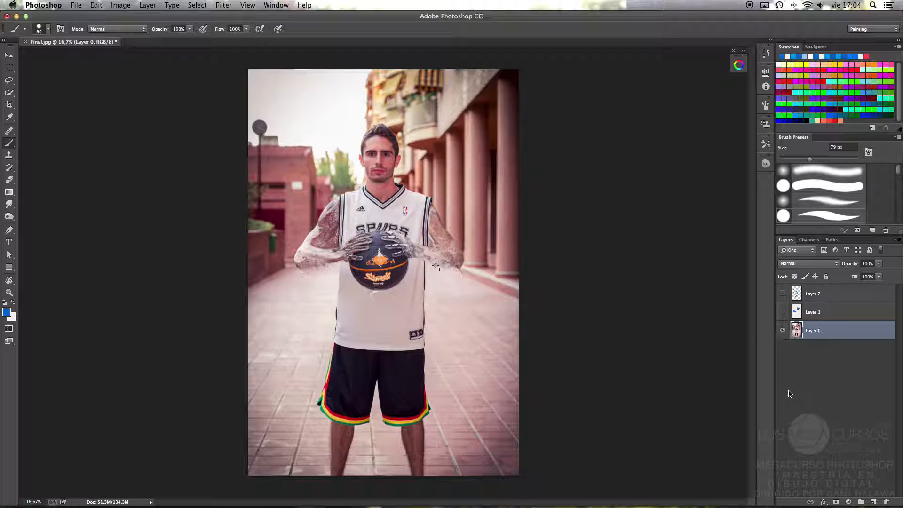
key("v")
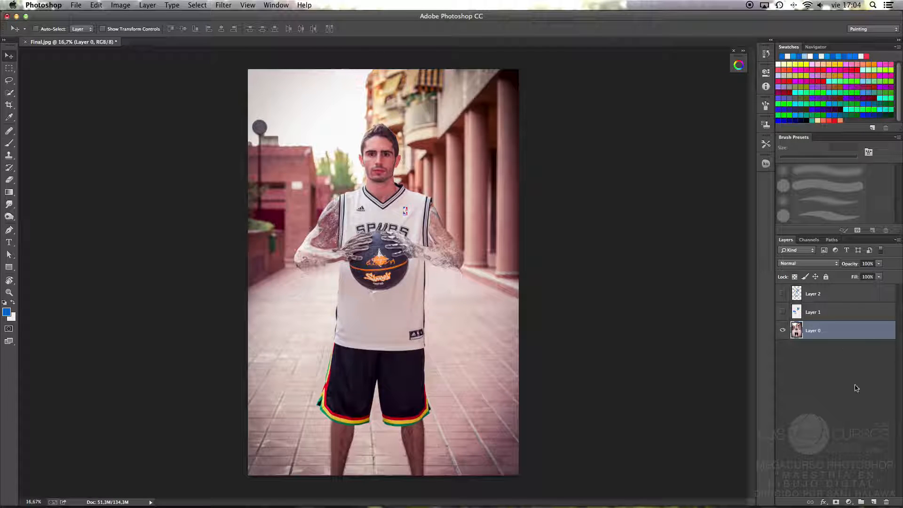
left_click(875, 502)
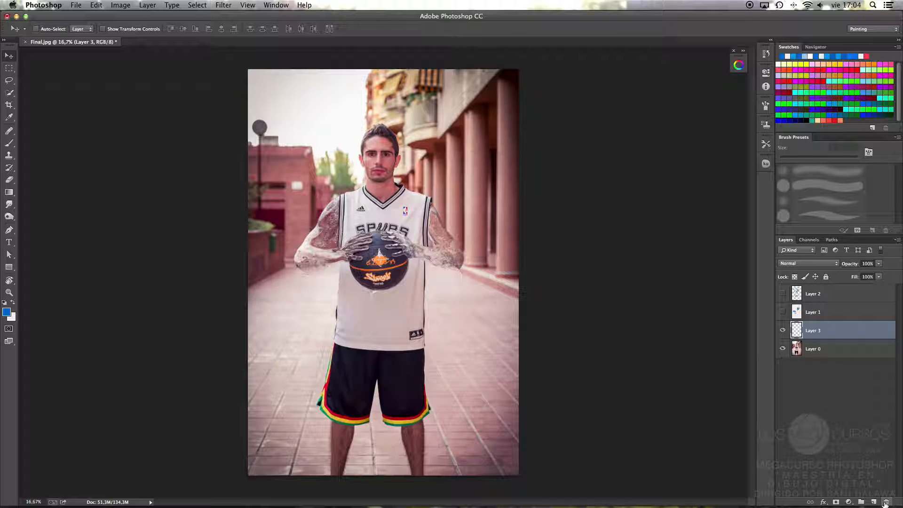
left_click(886, 503)
left_click(521, 177)
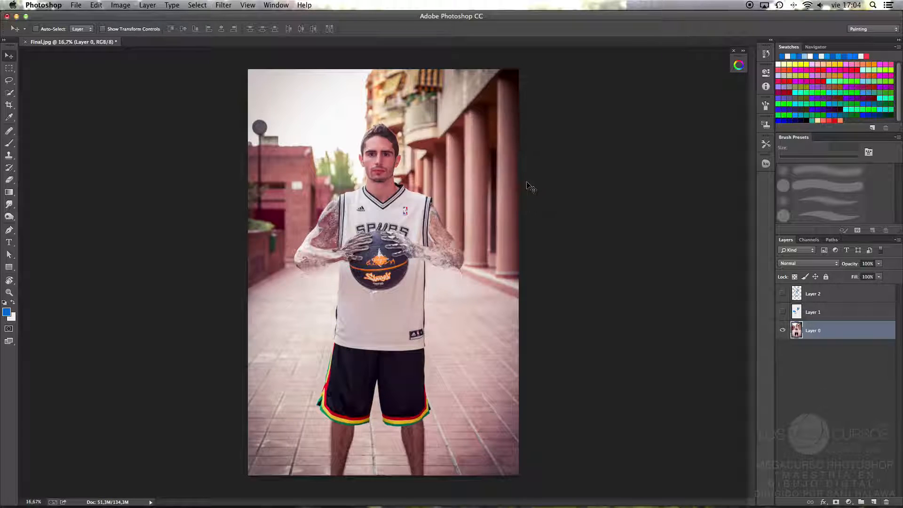
Delete Layer 1 and Layer 2 so that Layer 0 is the only layer.
left_click(816, 313)
left_click(886, 501)
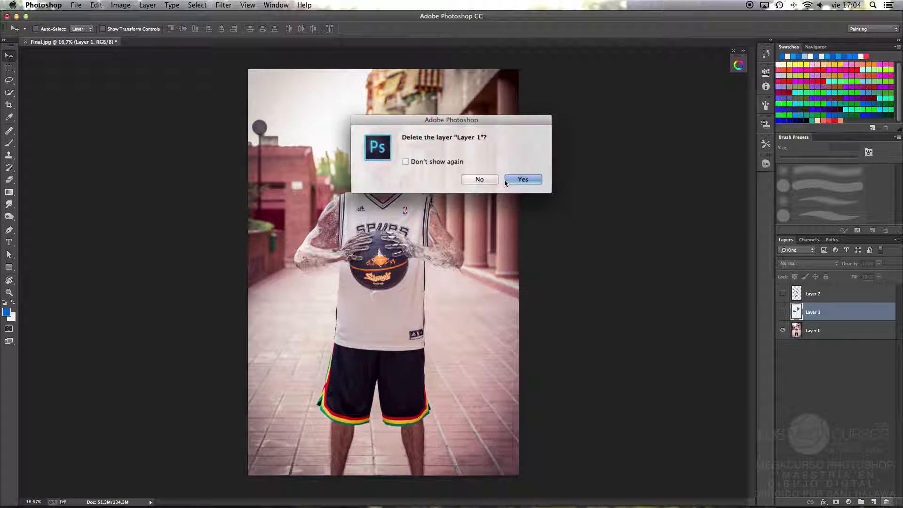
left_click(522, 180)
left_click(821, 295)
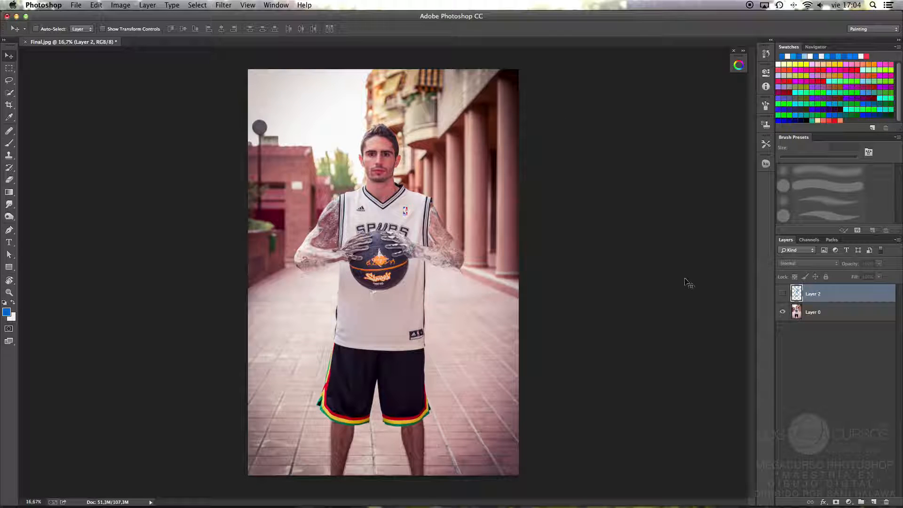
key("BackSpace")
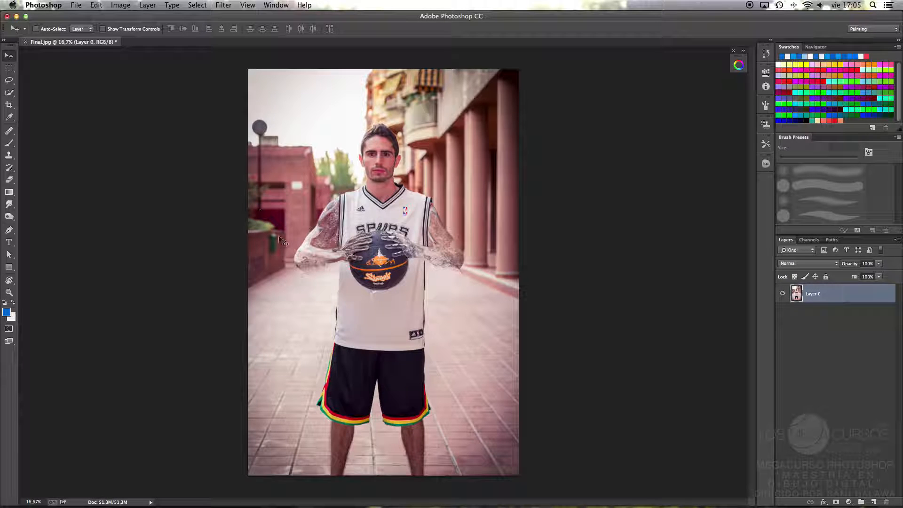
Try moving the Layer 0 photo down and across the canvas with the Move tool, and undo the move.
left_click(9, 68)
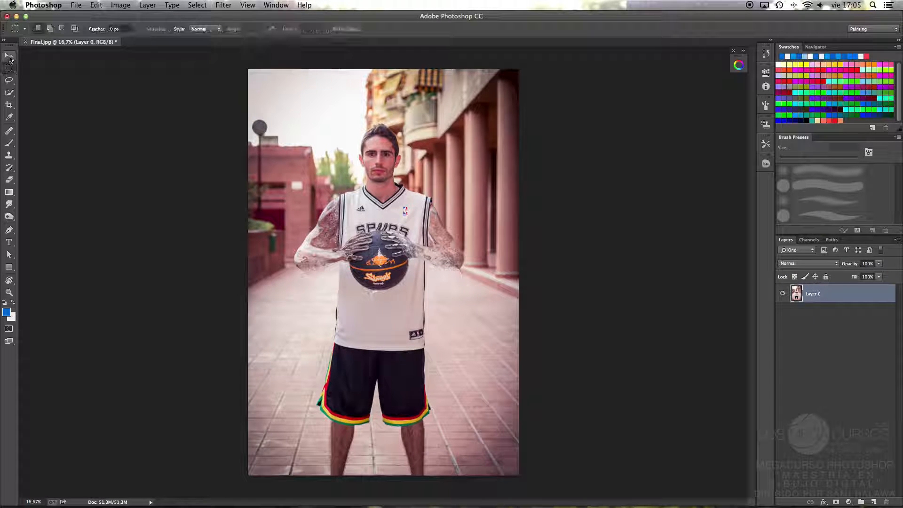
left_click(9, 56)
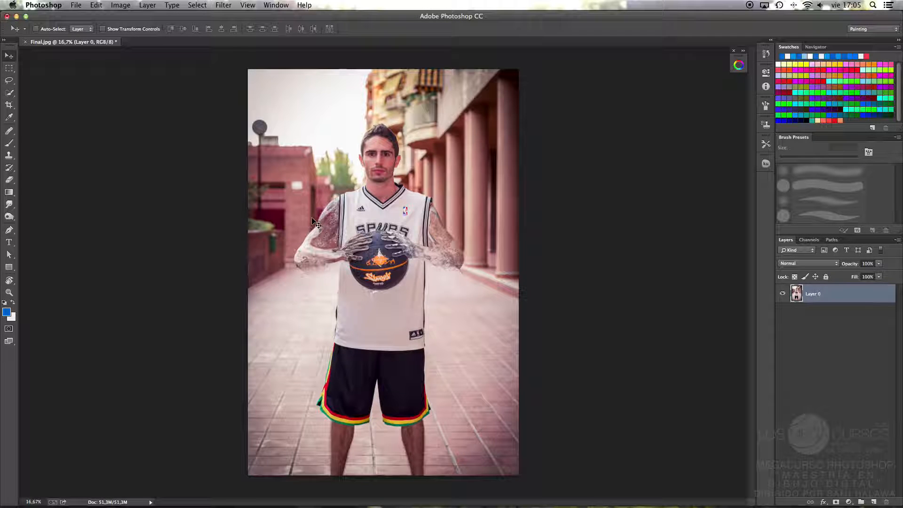
left_click_drag(270, 121, 329, 199)
left_click_drag(326, 166, 371, 228)
key("super+z")
Zoom in on the man's upper body to about 39% with the Zoom tool.
key("z")
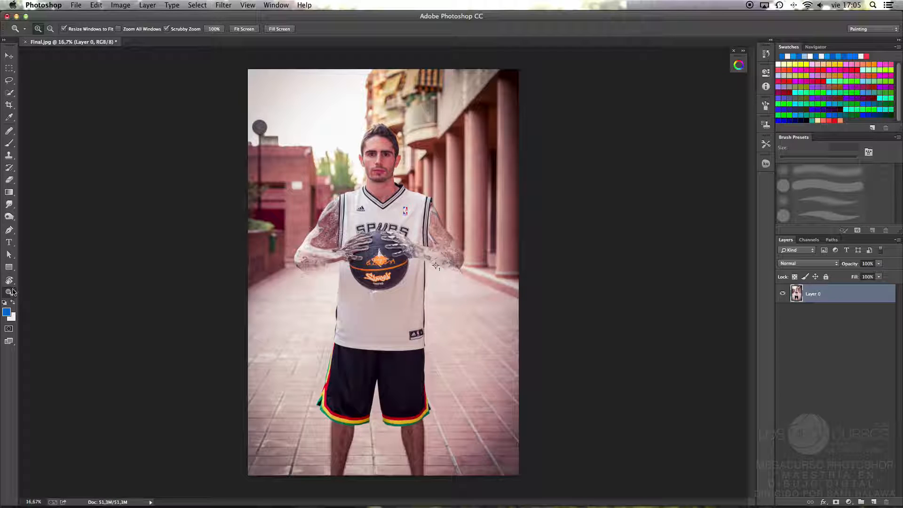
left_click_drag(299, 185, 238, 198)
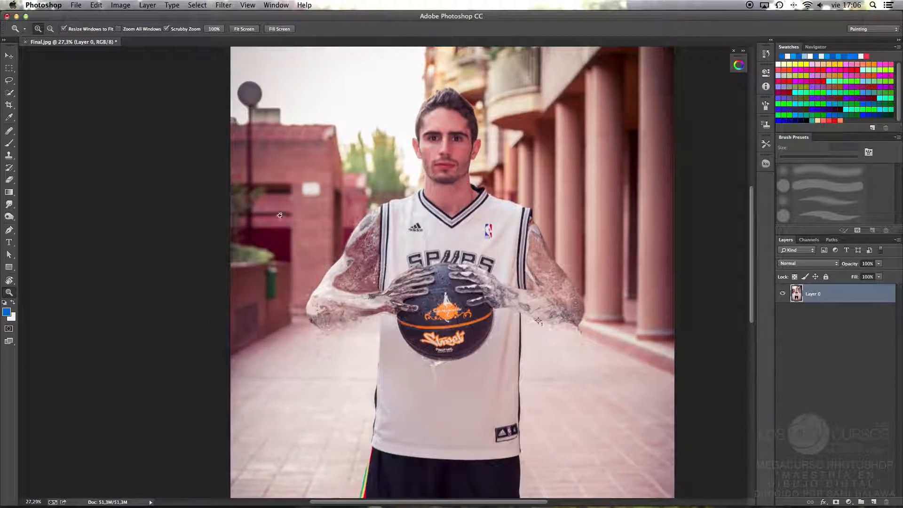
left_click_drag(307, 242, 312, 263)
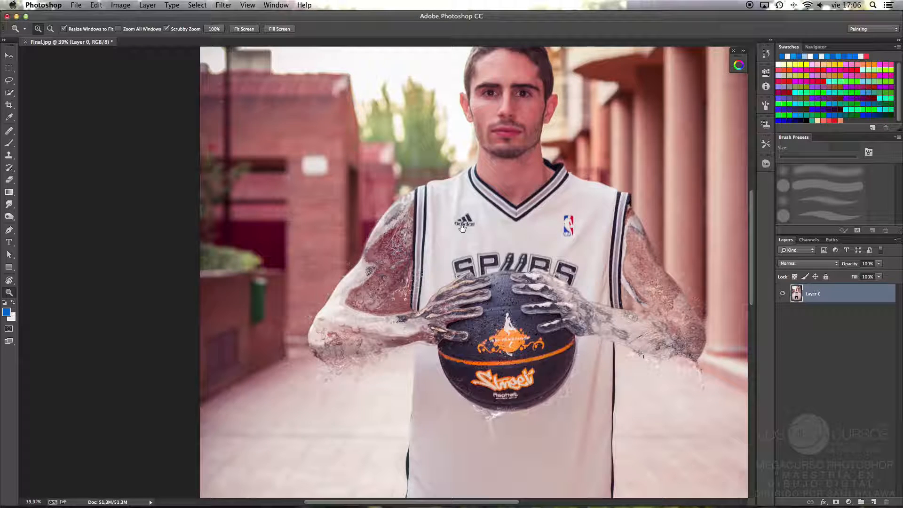
Pan the enlarged photo around the man's head and torso, and fit the whole image back in view.
left_click_drag(460, 244, 321, 284)
left_click_drag(277, 175, 298, 258)
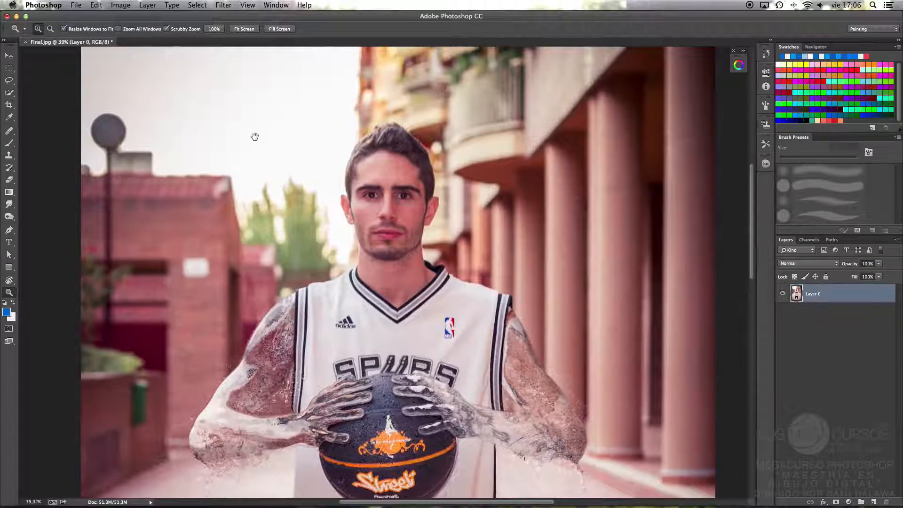
left_click_drag(255, 136, 289, 236)
left_click_drag(377, 325, 327, 278)
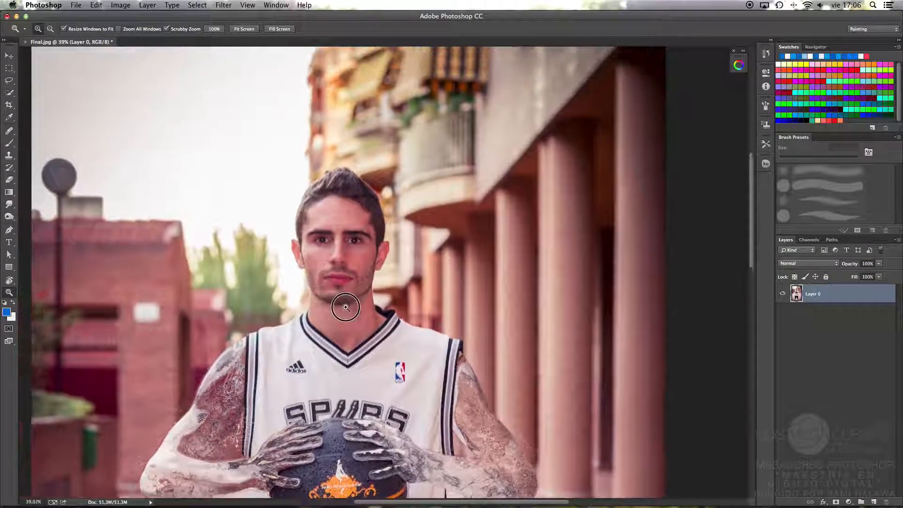
left_click_drag(346, 308, 359, 313)
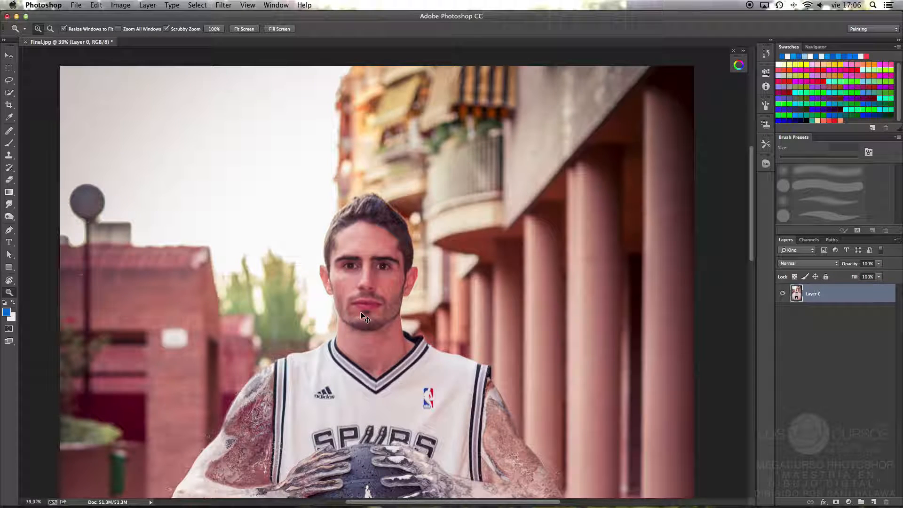
key("super+0")
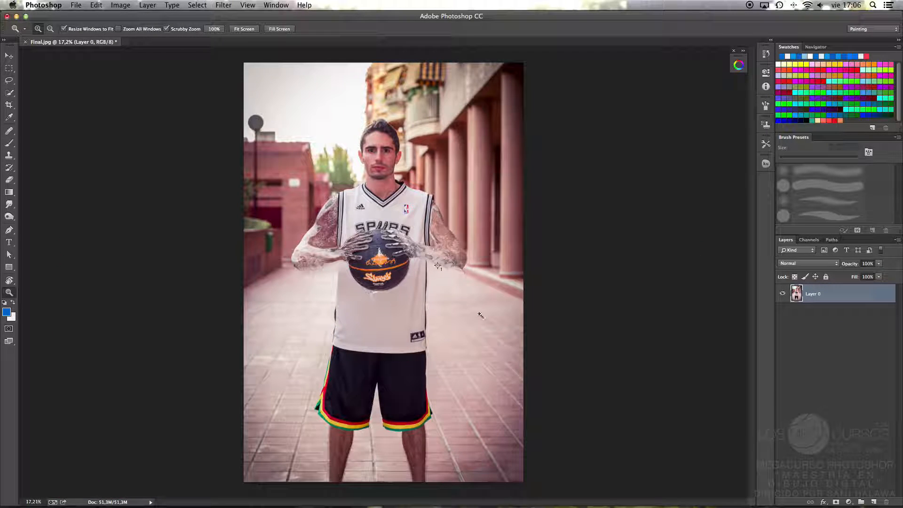
Zoom in to 33.33% and pan up to the man's head and the upper edge of the photo.
key("space")
key("super+plus")
key("super+plus")
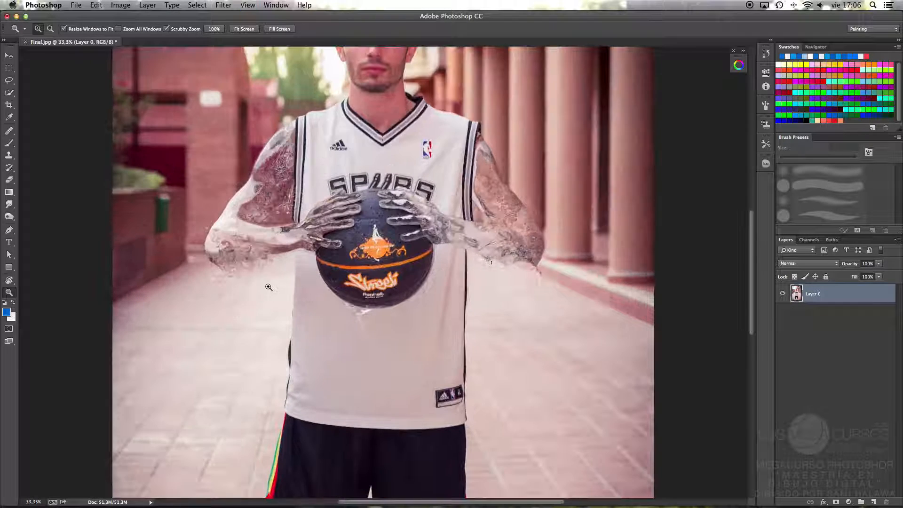
scroll(265, 273, "up", 10)
scroll(265, 273, "left", 3)
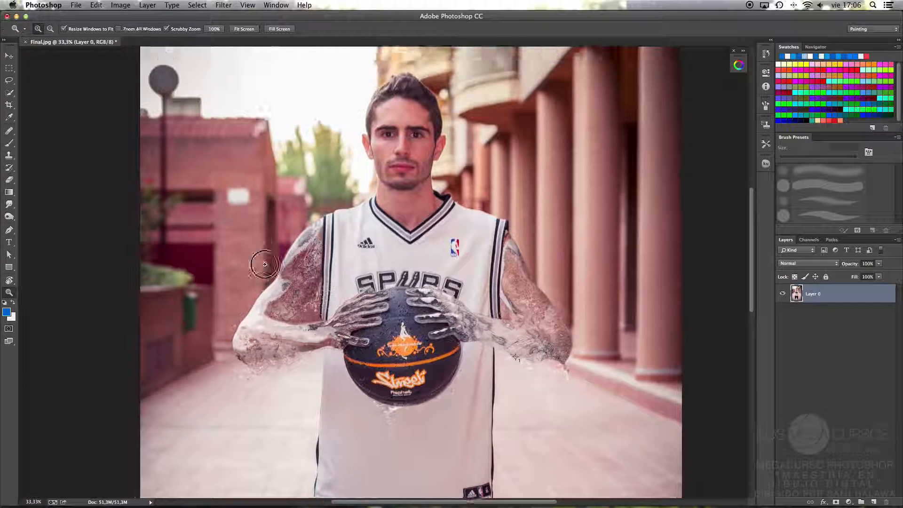
scroll(306, 275, "right", 3)
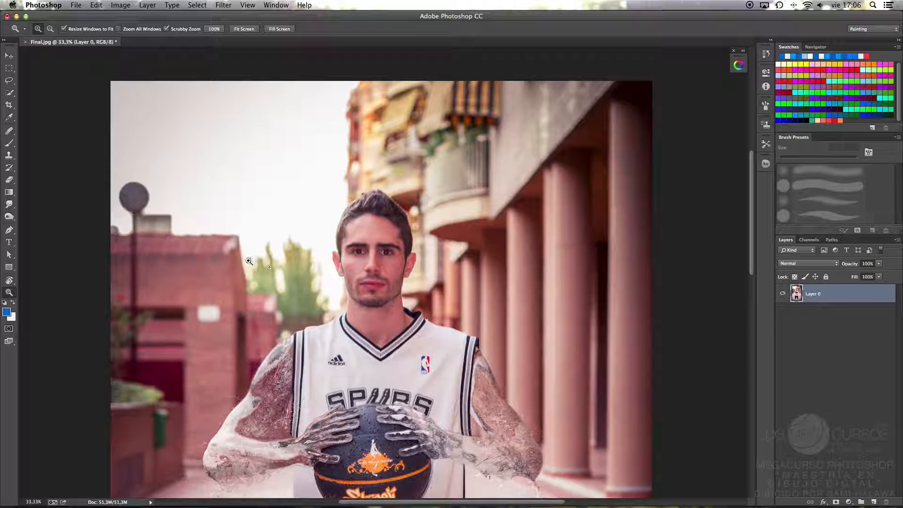
Pan the enlarged photo slightly while the Move tool is active, and fit the whole image on screen.
left_click(11, 59)
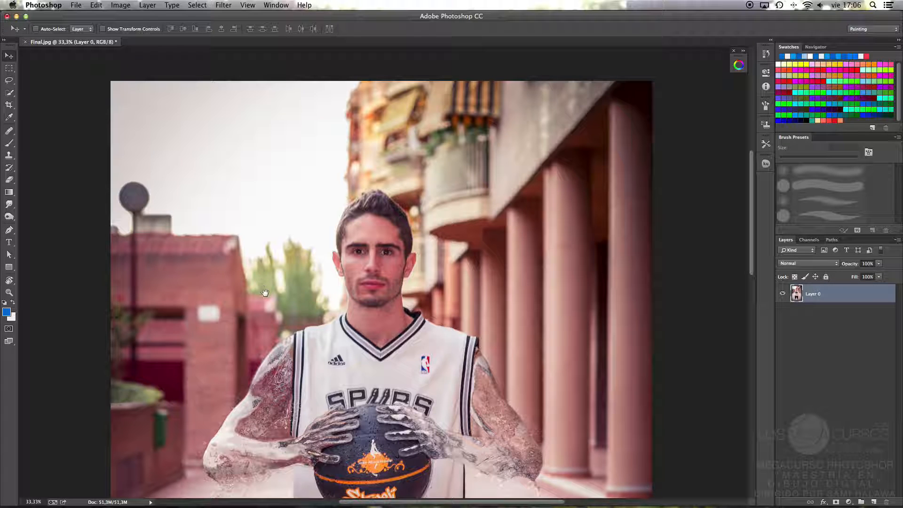
mouse_move(263, 298)
left_mouse_down()
mouse_move(251, 234)
mouse_move(271, 286)
left_mouse_up()
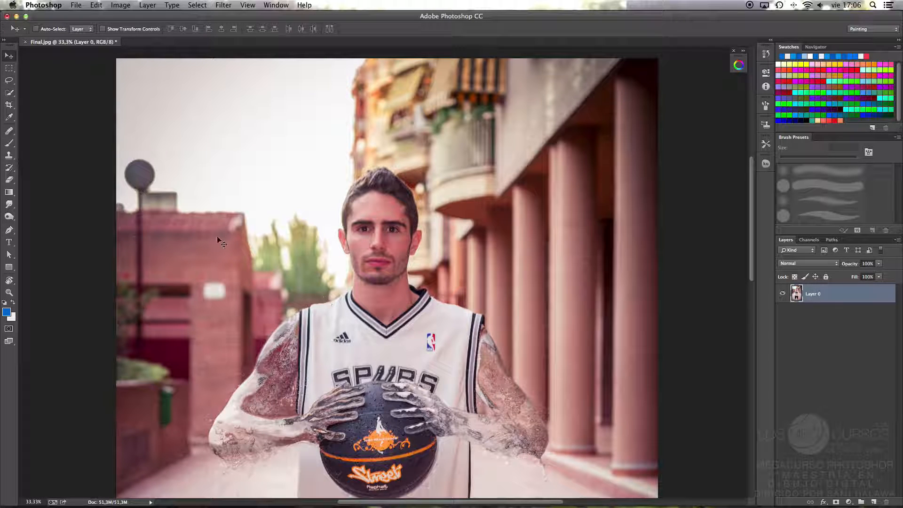
key("super+0")
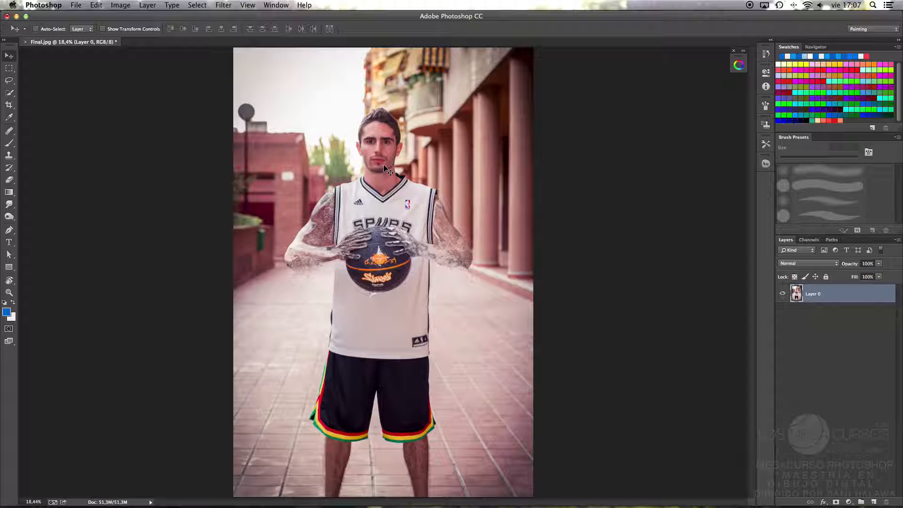
Look at the Rotate View and Hand tools, and try panning the fitted photo with the Hand tool.
key("r")
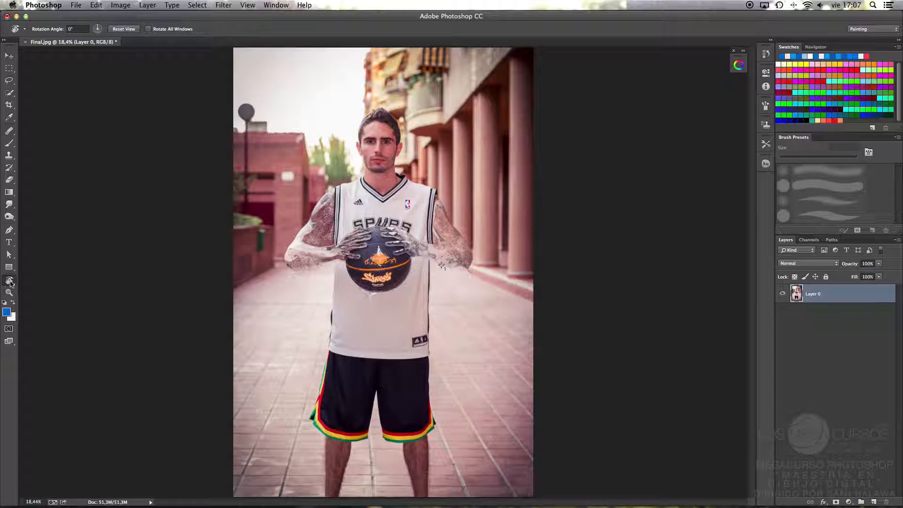
left_click(10, 281)
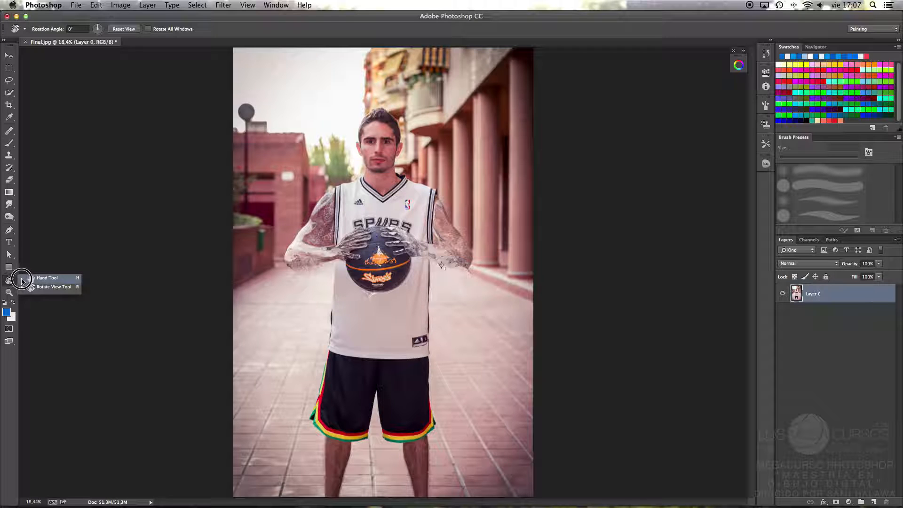
key("h")
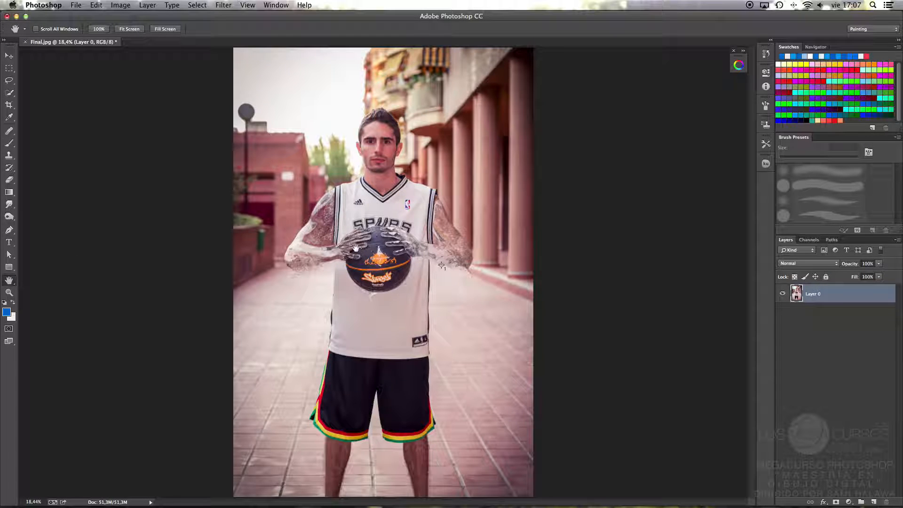
key("v")
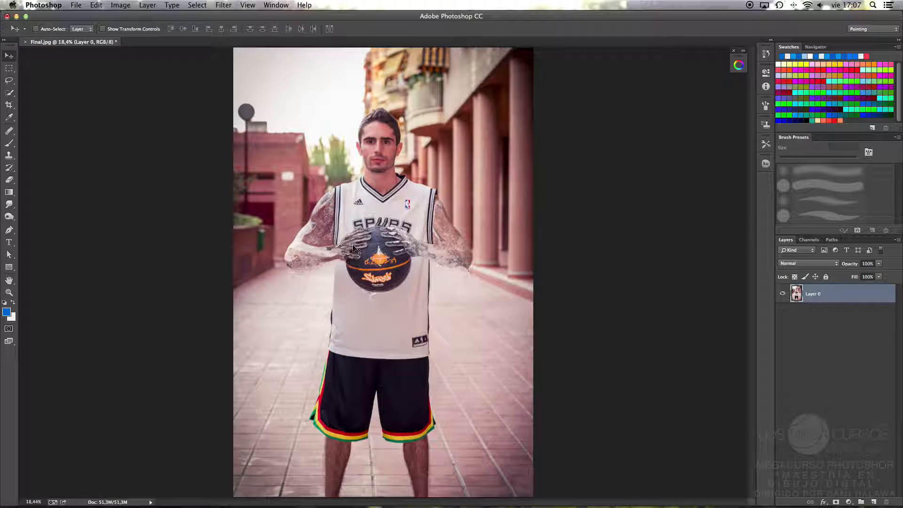
key("h")
left_click_drag(356, 232, 363, 260)
left_click_drag(360, 232, 376, 289)
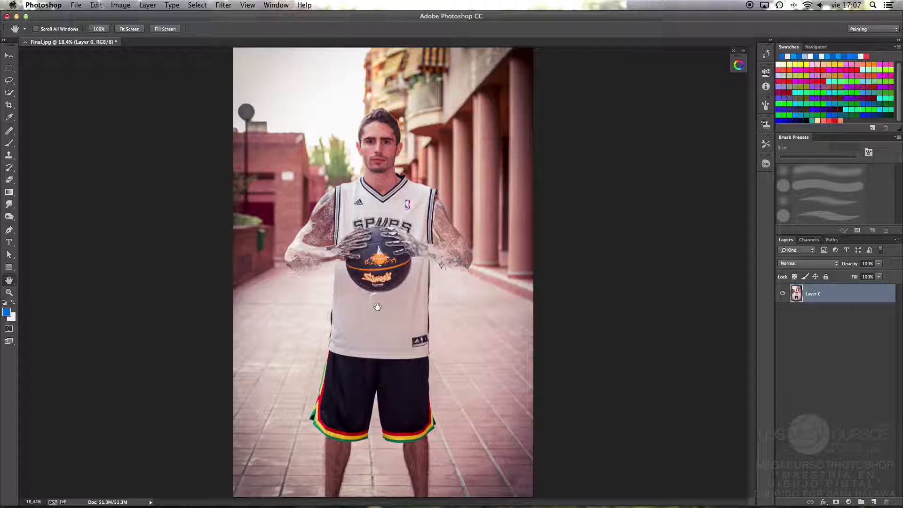
Move the photo layer slightly down and sideways with the Move tool, and undo the move.
key("v")
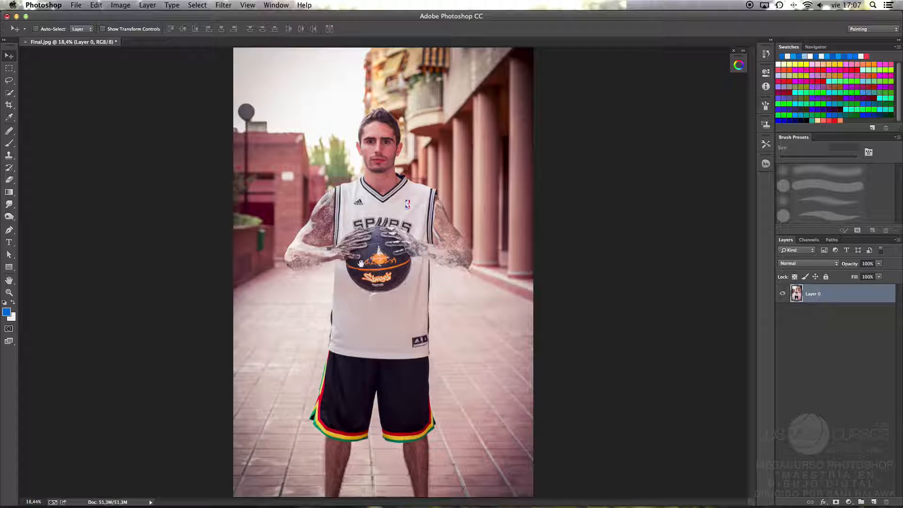
left_click_drag(360, 264, 363, 278)
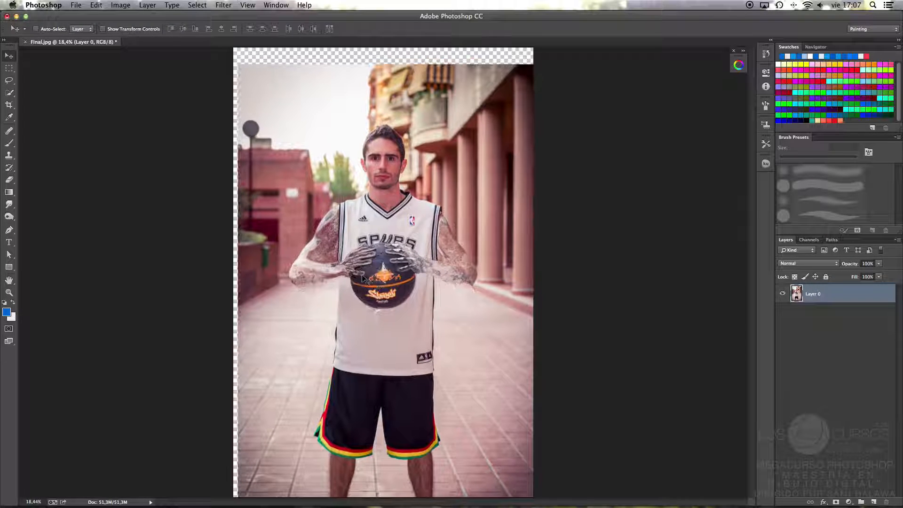
key("h")
key("super+z")
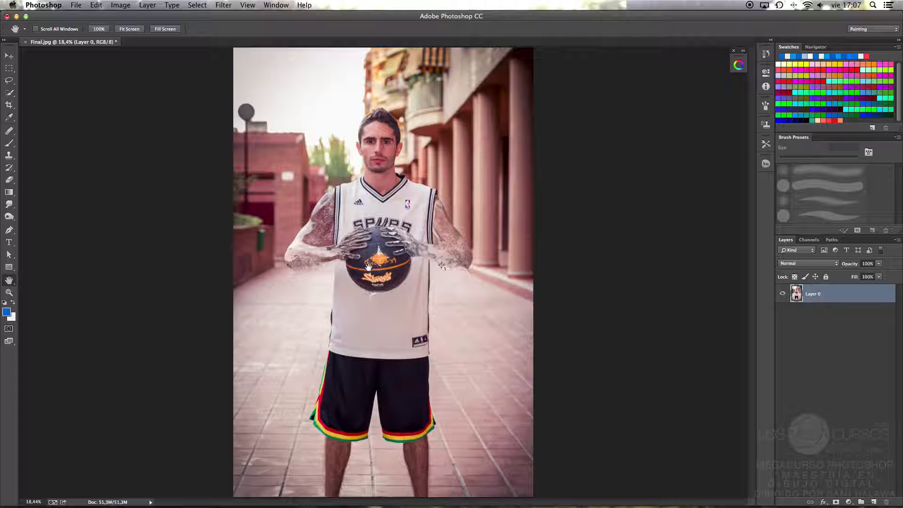
Paint a blue wavy brush stroke across the chest of the jersey, and undo it.
key("v")
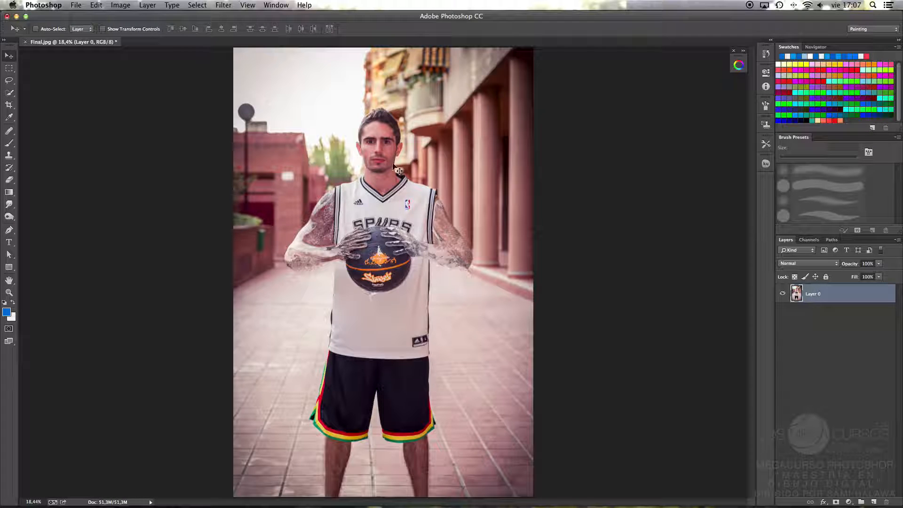
key("b")
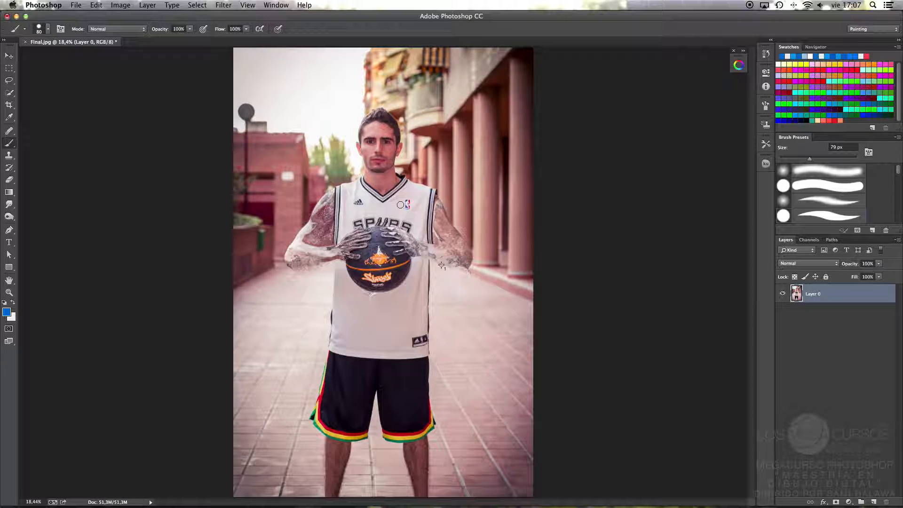
left_click_drag(402, 205, 349, 210)
key("v")
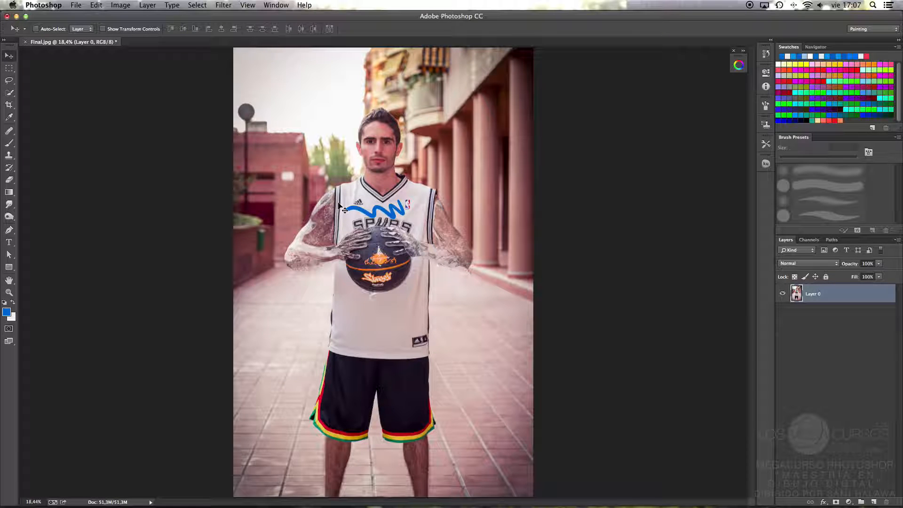
key("ctrl+z")
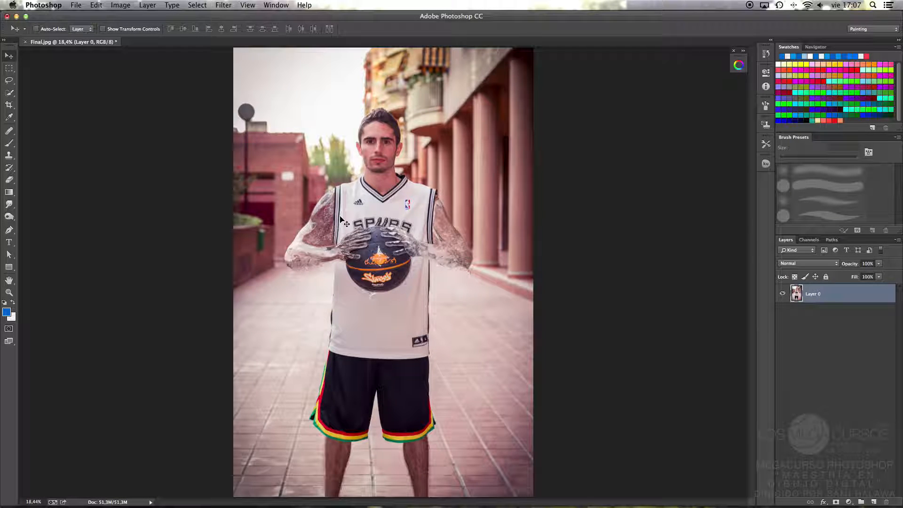
Scrub-zoom in on the man's torso to 28.45%, and zoom back out to 14.4%.
scroll(342, 219, "up", 3)
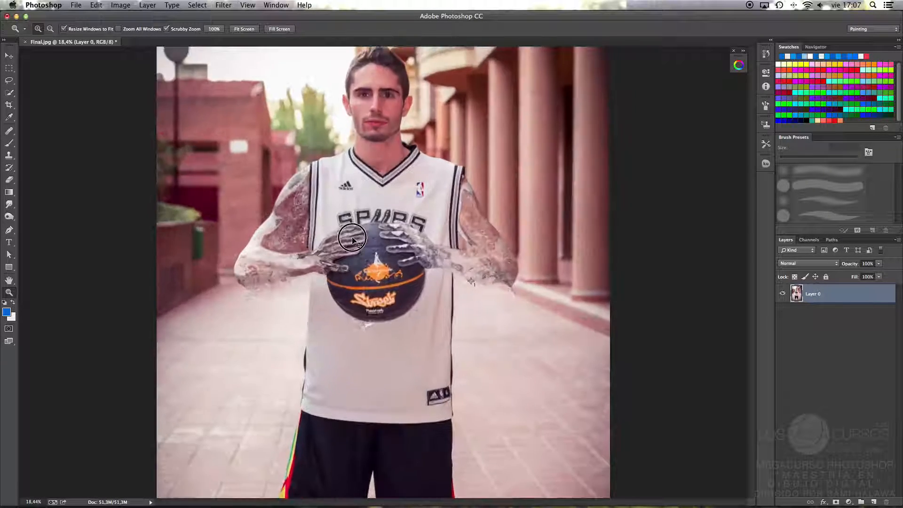
key("z")
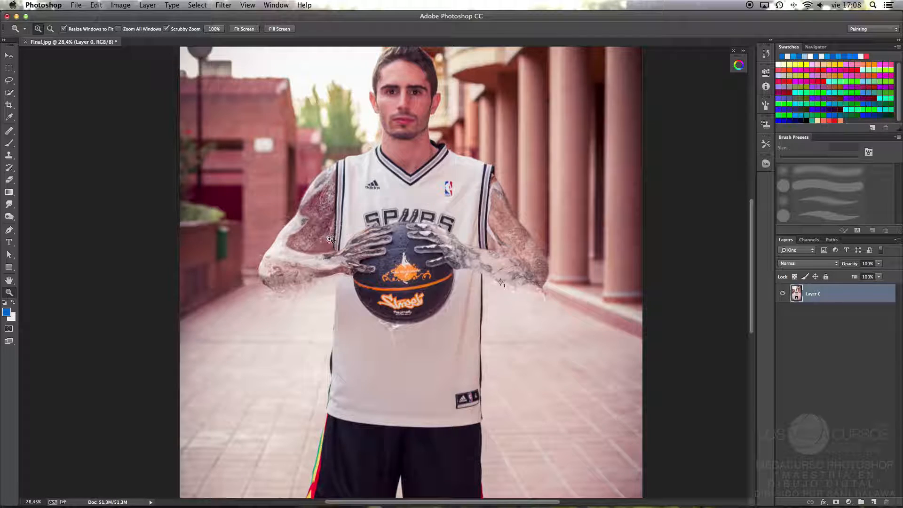
left_click_drag(336, 236, 317, 243)
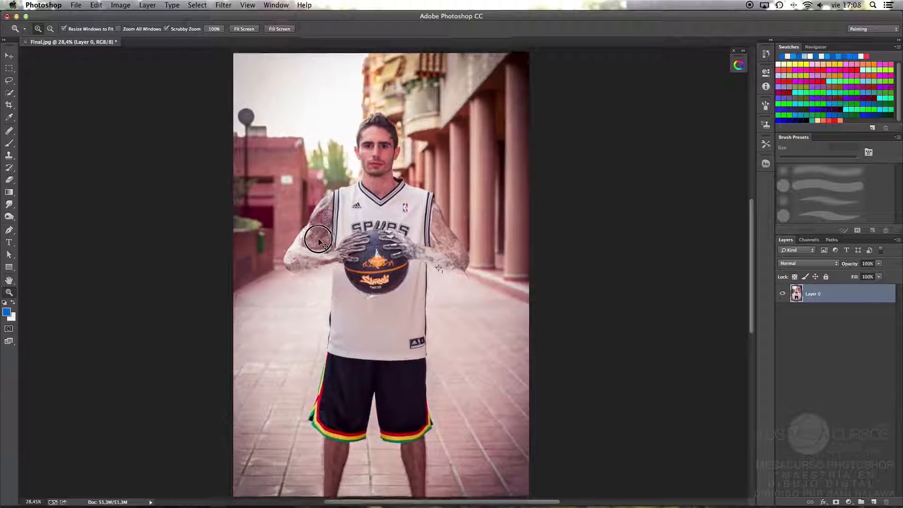
key("v")
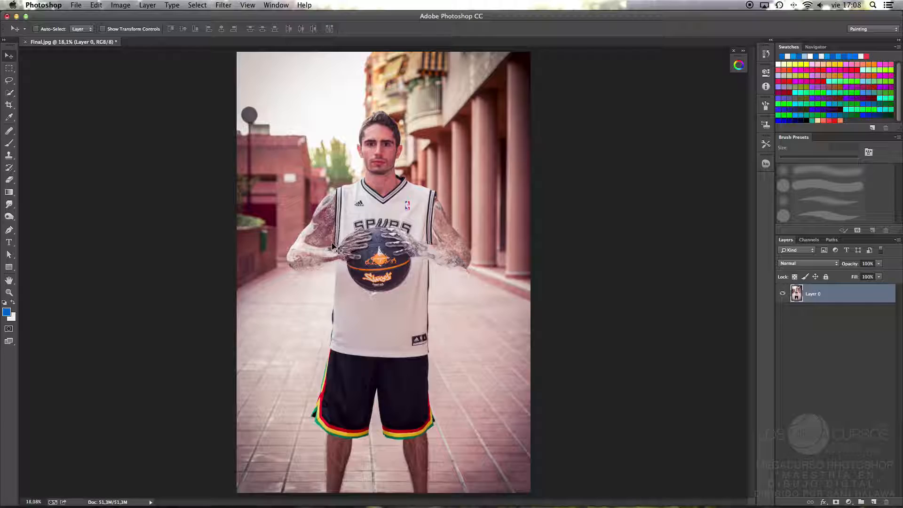
left_click_drag(312, 195, 320, 266)
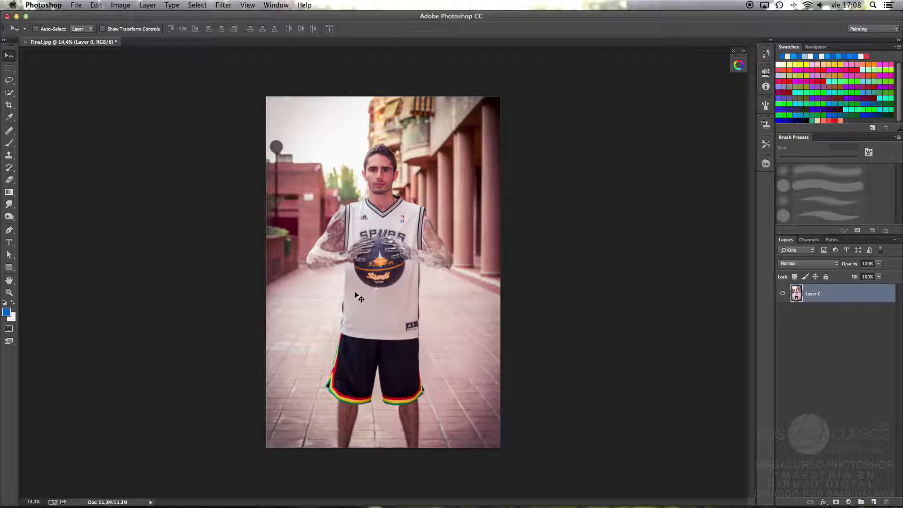
Step the photo's zoom level repeatedly between 16.67% and 25%, finishing at 16.67%.
key("super+plus")
key("super+plus")
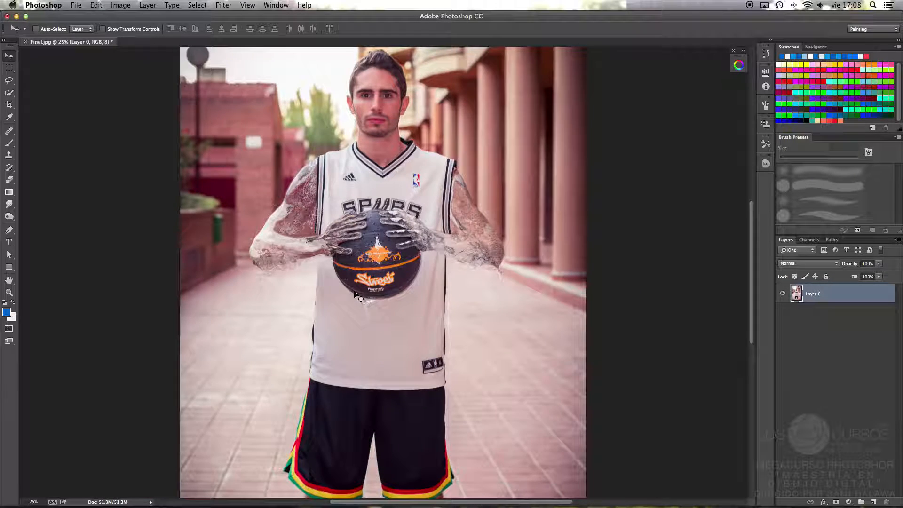
key("super+minus")
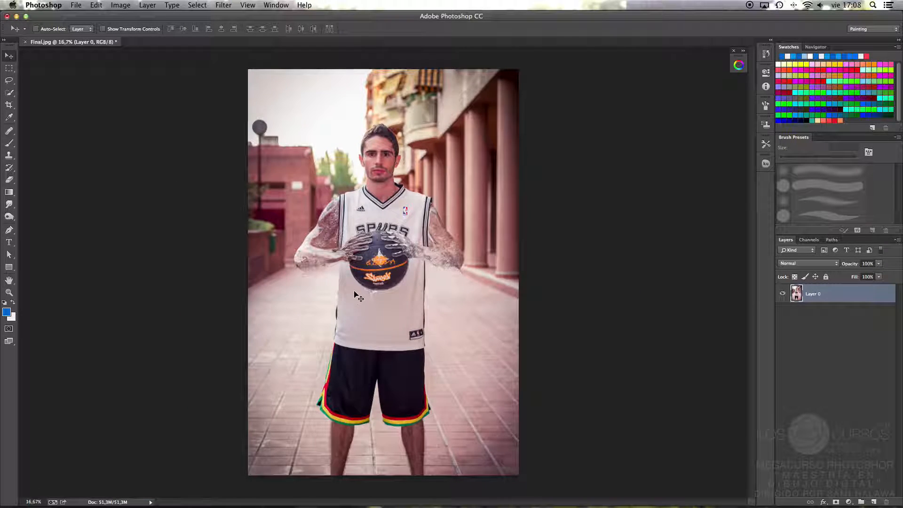
key("super+plus")
key("super+plus")
key("super+minus")
key("super+minus")
key("super+plus")
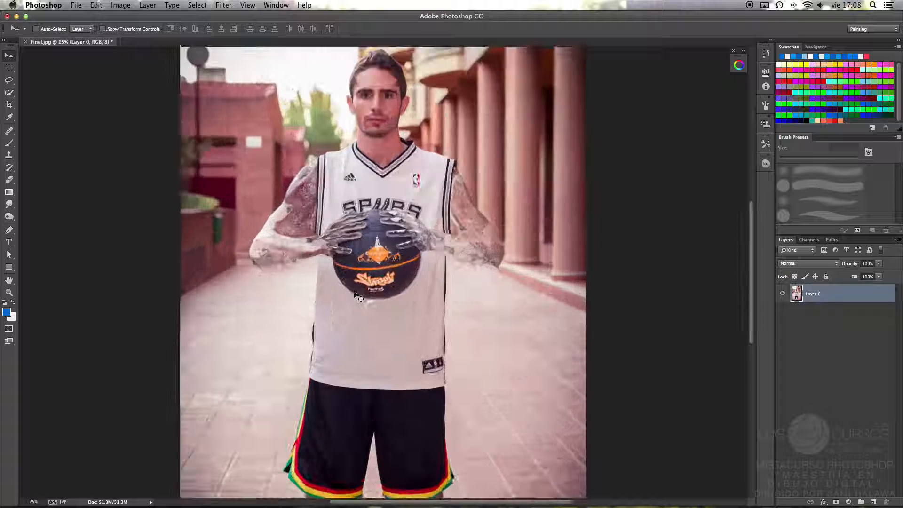
key("super+plus")
key("super+minus")
key("super+minus")
key("super+minus")
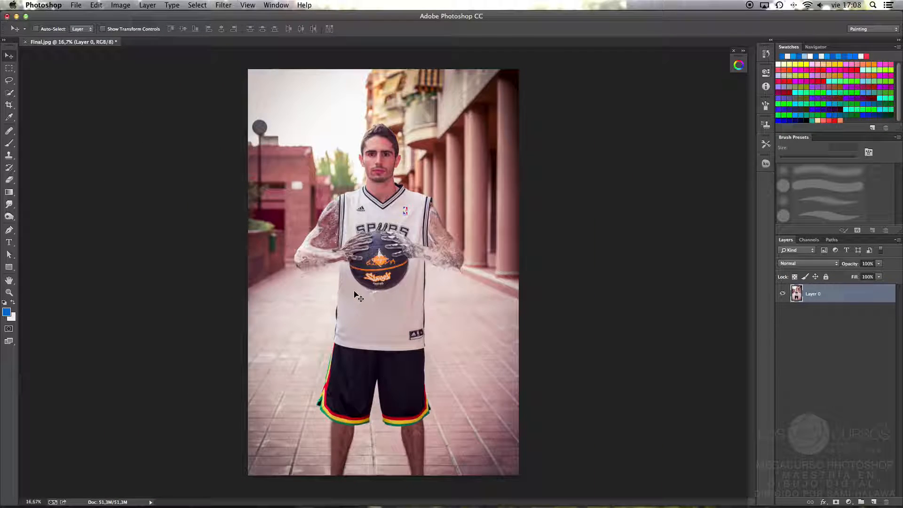
Scrub-zoom the photo to 17.58%, and step the zoom in to 33.33% and back out to 16.67%.
left_click(342, 267)
mouse_move(341, 265)
left_mouse_down()
mouse_move(373, 268)
mouse_move(347, 268)
mouse_move(339, 259)
left_mouse_up()
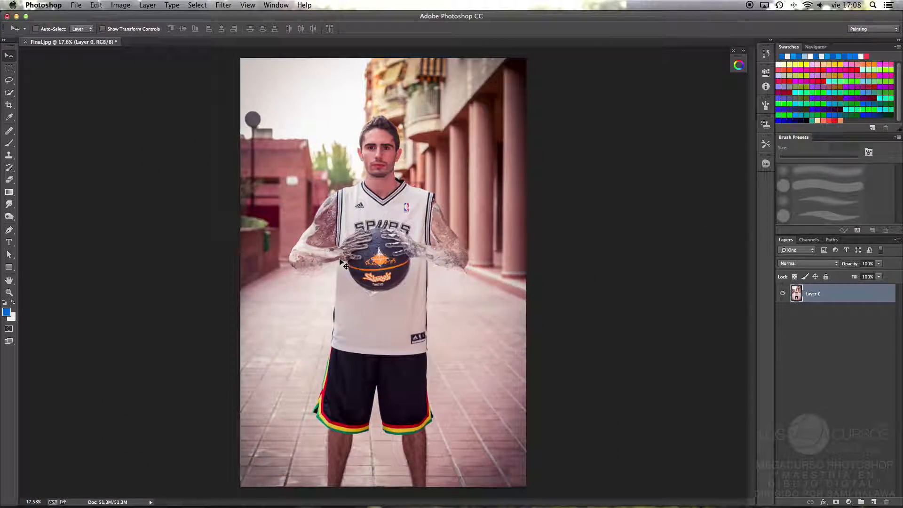
key("super+plus")
key("super+plus")
key("super+plus")
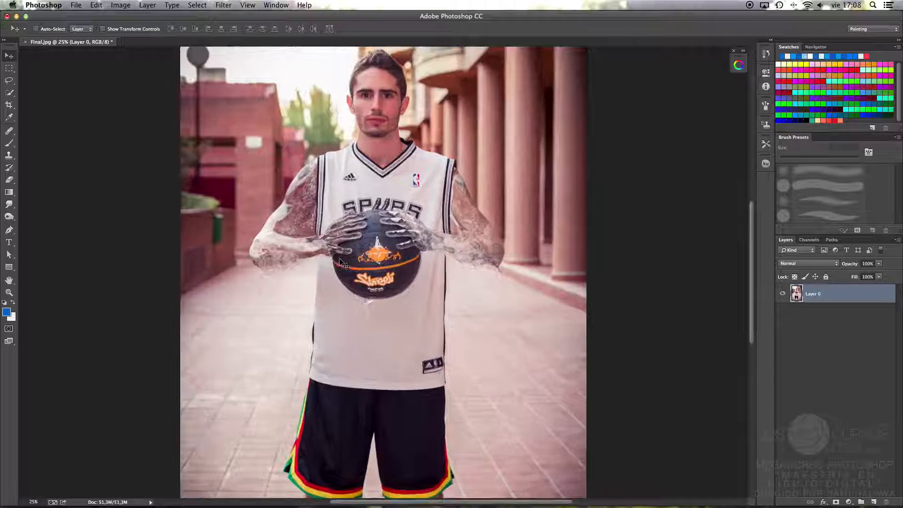
key("super+minus")
key("super+minus")
key("super+minus")
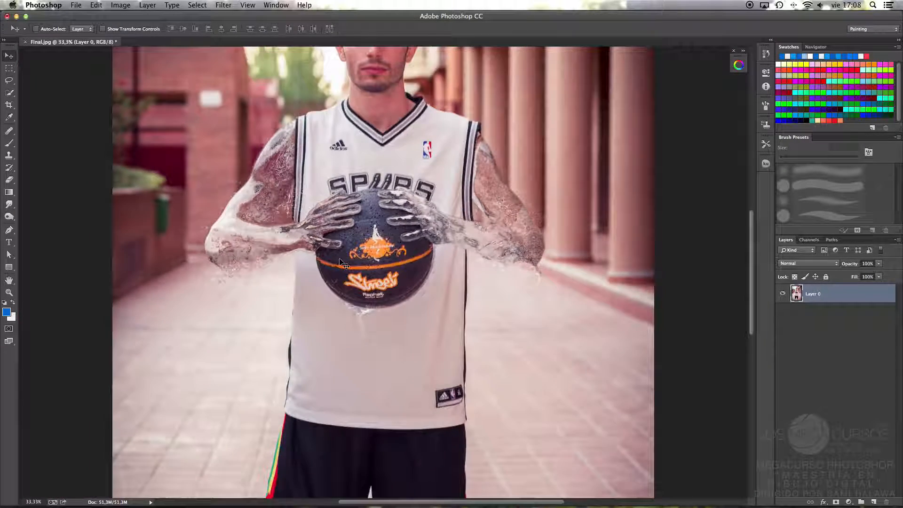
key("super+plus")
key("super+plus")
key("super+plus")
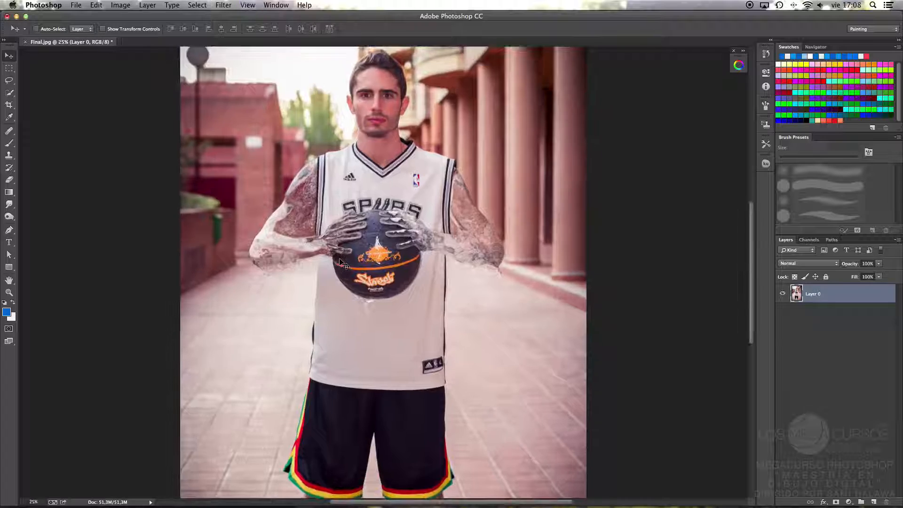
key("super+minus")
key("super+minus")
key("super+minus")
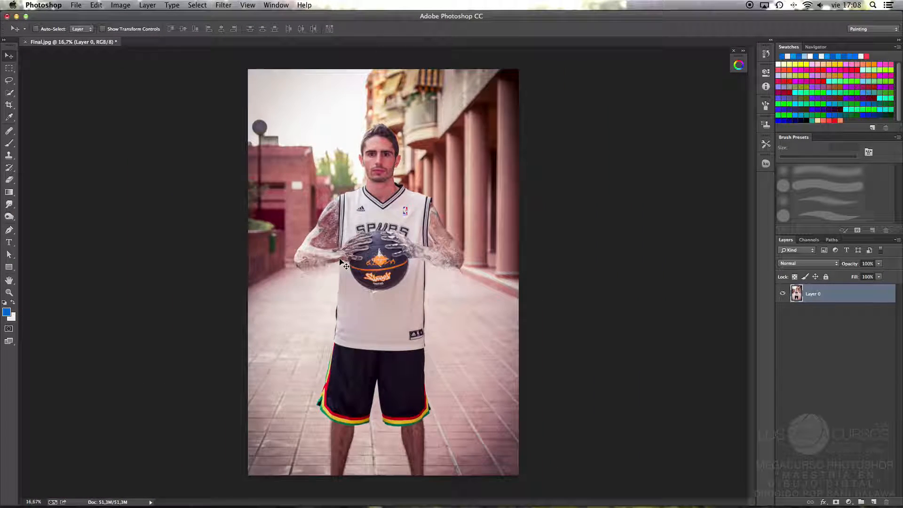
Rotate the canvas view freely in both directions with the Rotate View tool, and return it to upright.
key("r")
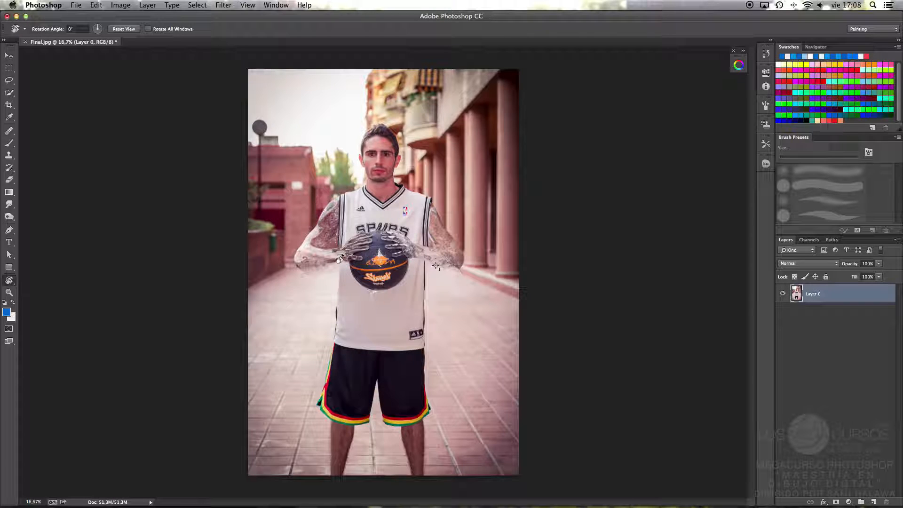
key("v")
key("r")
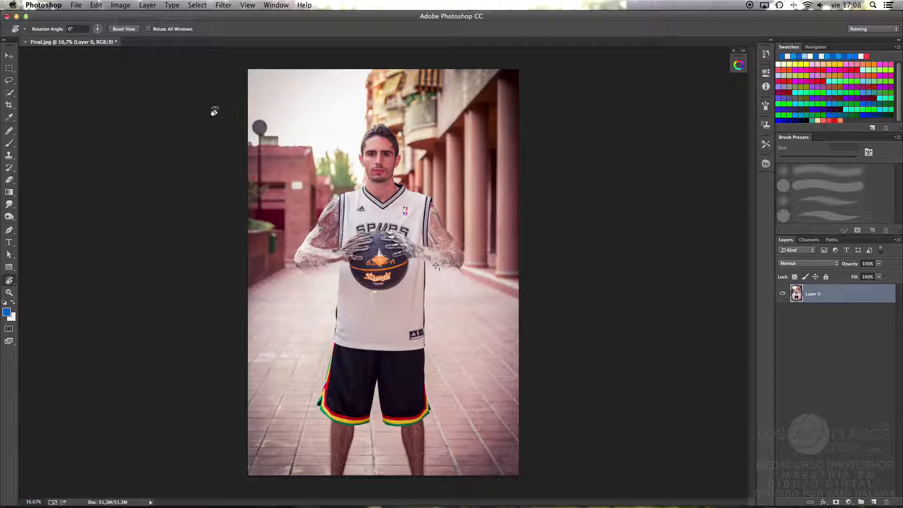
left_click_drag(214, 92, 171, 297)
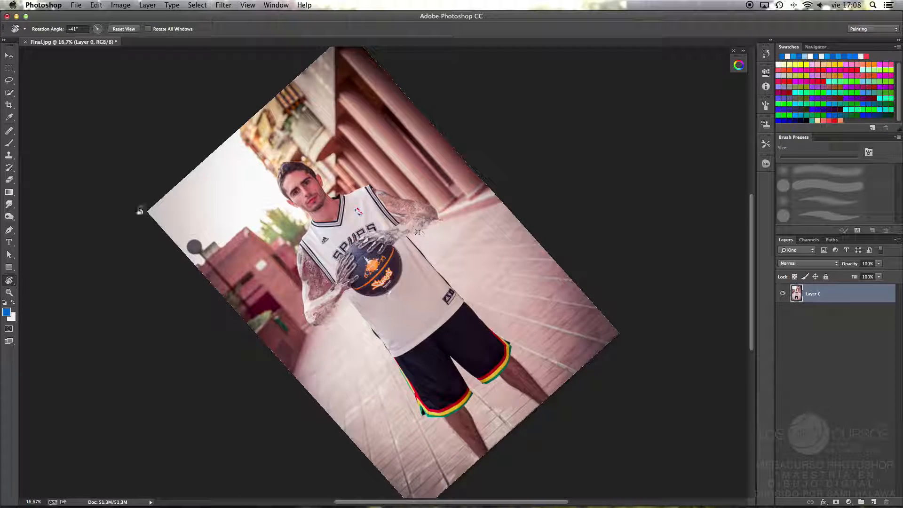
left_click_drag(127, 256, 474, 101)
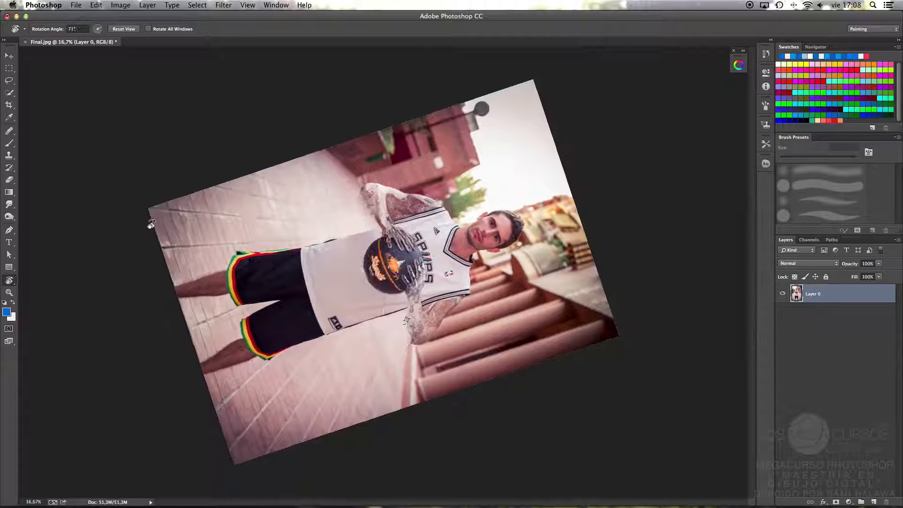
left_click_drag(117, 182, 242, 444)
key("v")
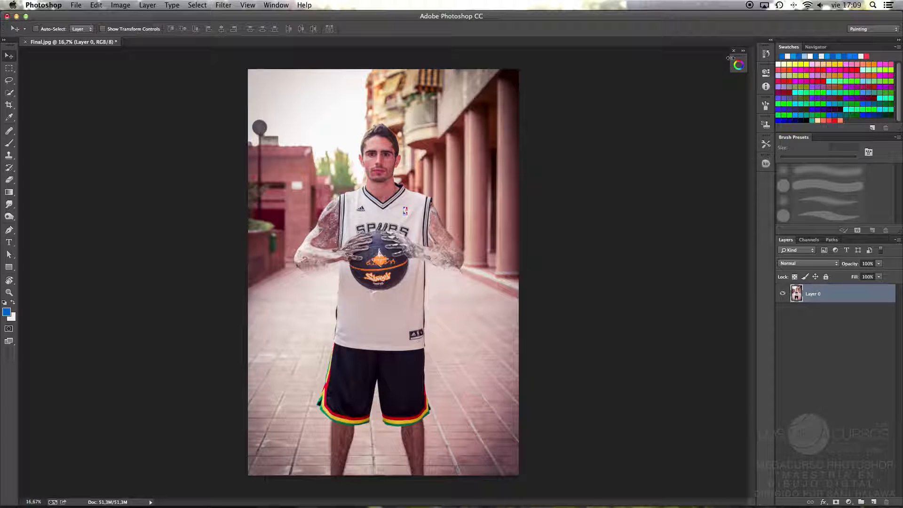
Shift the collapsed color picker panel and pull the main panel dock loose from its docked place.
mouse_move(737, 60)
left_mouse_down()
mouse_move(760, 185)
mouse_move(725, 126)
mouse_move(723, 60)
left_mouse_up()
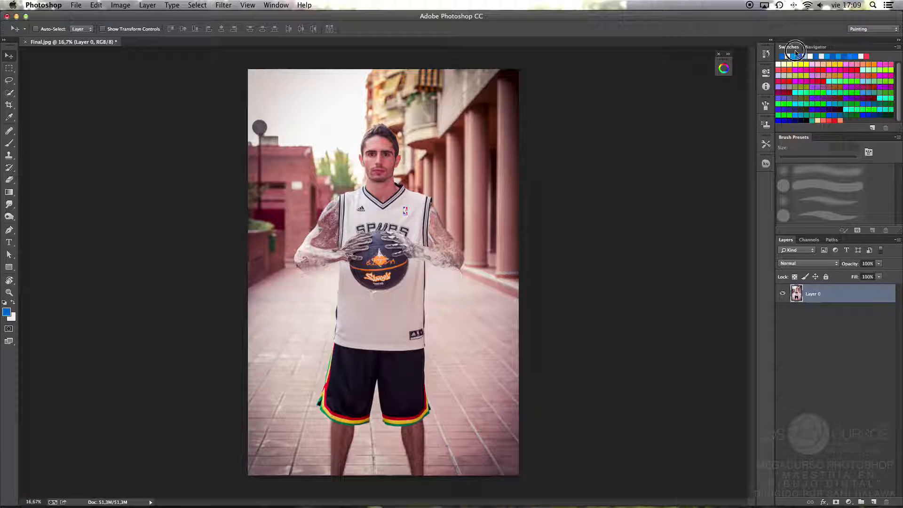
mouse_move(805, 42)
left_mouse_down()
mouse_move(572, 51)
mouse_move(792, 57)
mouse_move(790, 47)
left_mouse_up()
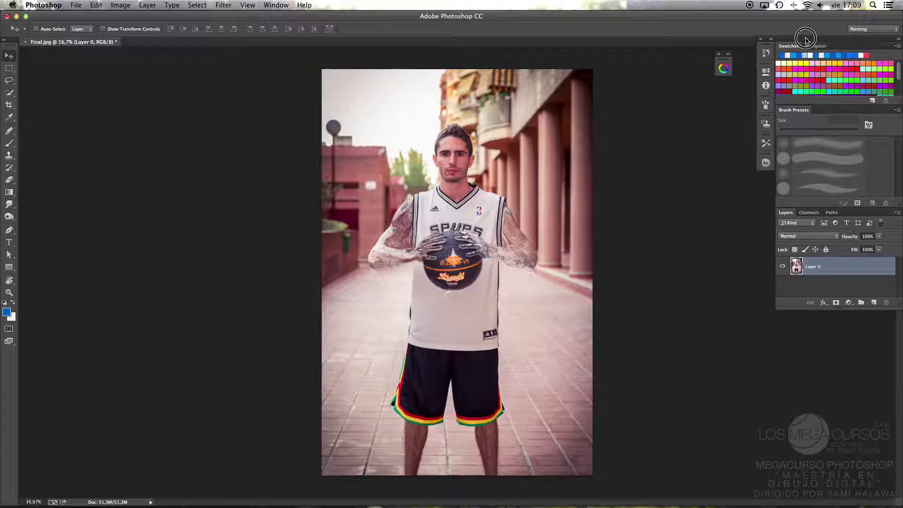
Reset the Painting workspace to its default layout and make the Layers panel taller.
left_click(861, 30)
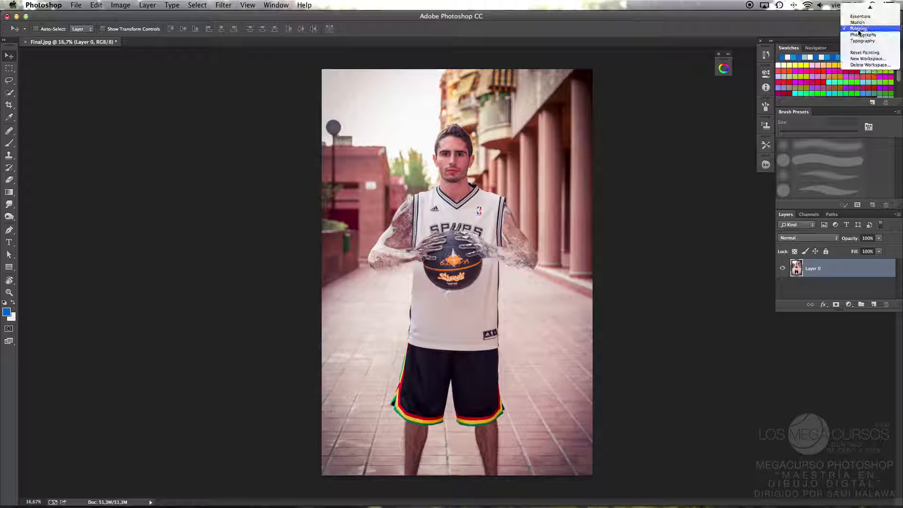
left_click(851, 53)
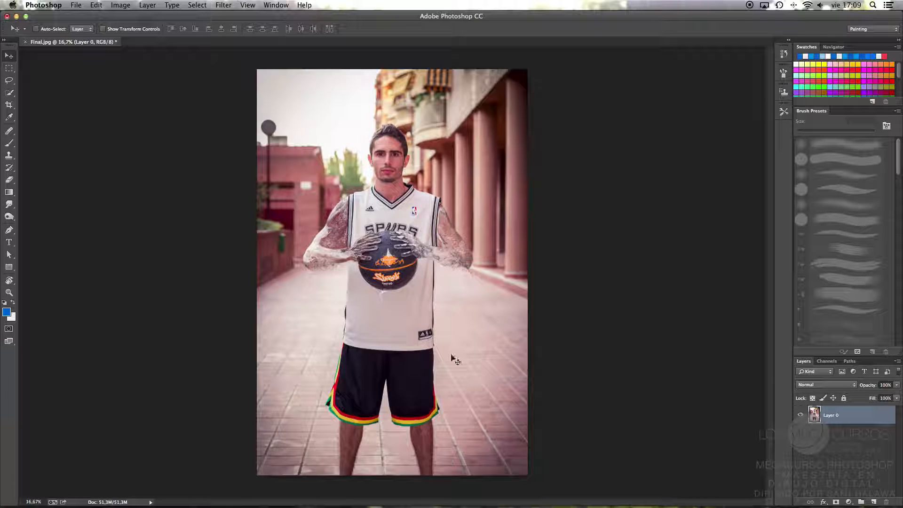
mouse_move(827, 361)
left_mouse_down()
mouse_move(831, 302)
mouse_move(818, 303)
mouse_move(639, 152)
mouse_move(655, 155)
mouse_move(825, 367)
mouse_move(816, 390)
mouse_move(825, 363)
mouse_move(824, 401)
mouse_move(824, 323)
left_mouse_up()
left_click(804, 363)
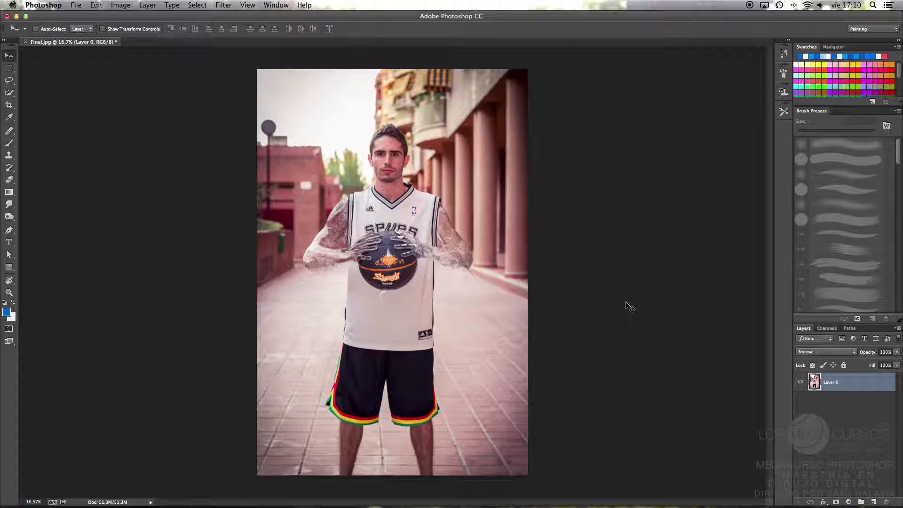
Show the MagicPicker extension panel and make it narrower.
left_click(248, 5)
mouse_move(246, 16)
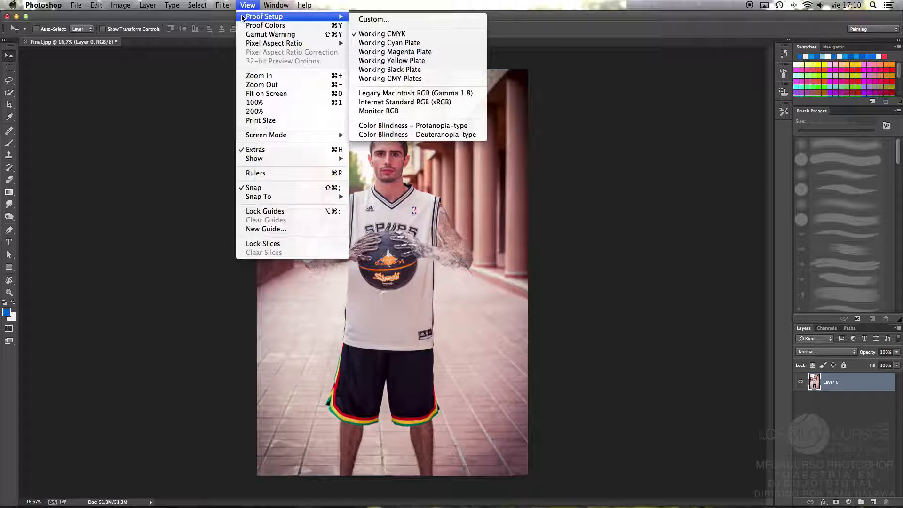
mouse_move(276, 8)
mouse_move(294, 41)
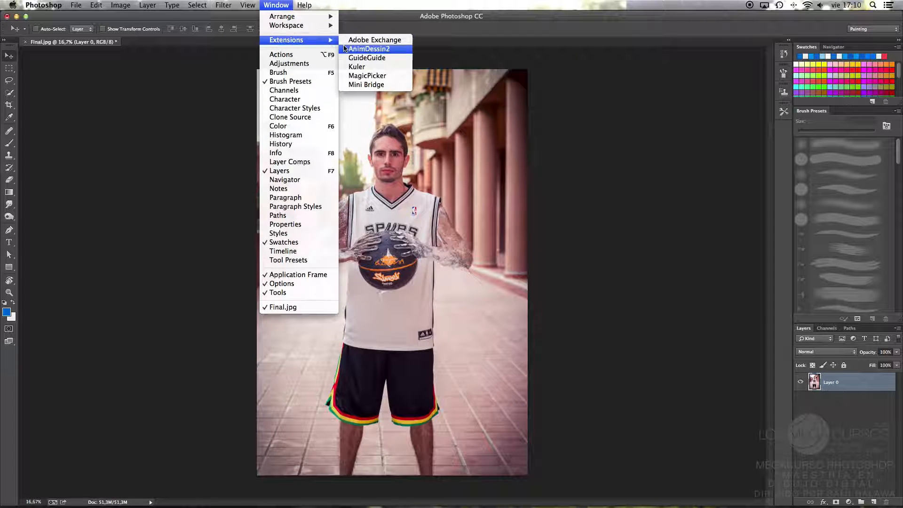
left_click(358, 76)
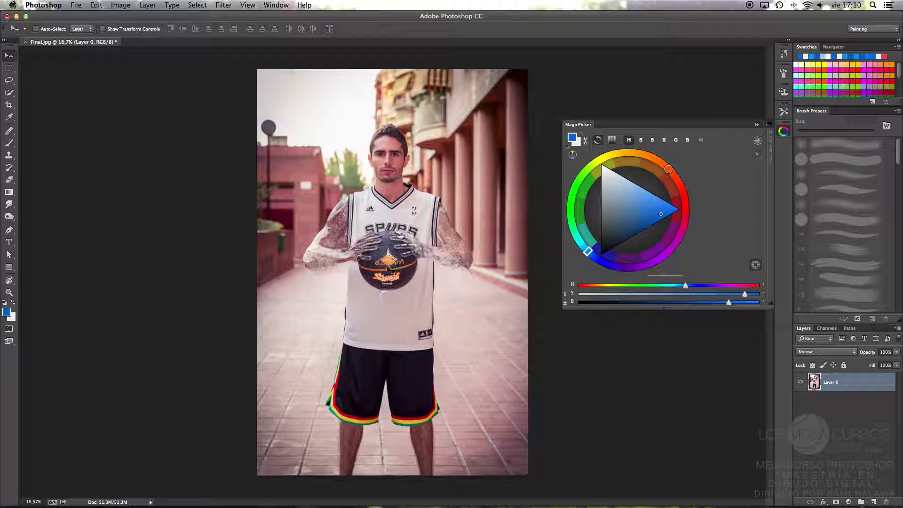
left_click_drag(562, 218, 601, 217)
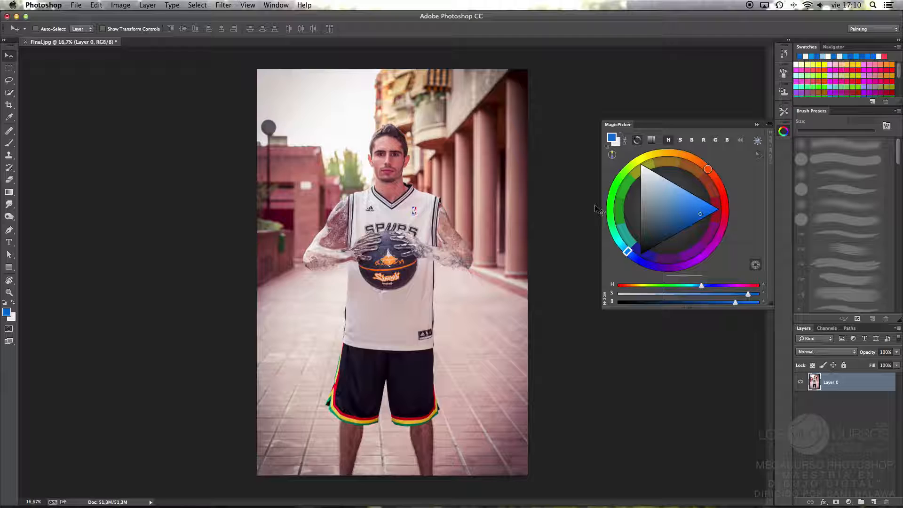
Collapse the MagicPicker panel and look over the list of available workspaces, keeping Painting.
left_click(790, 135)
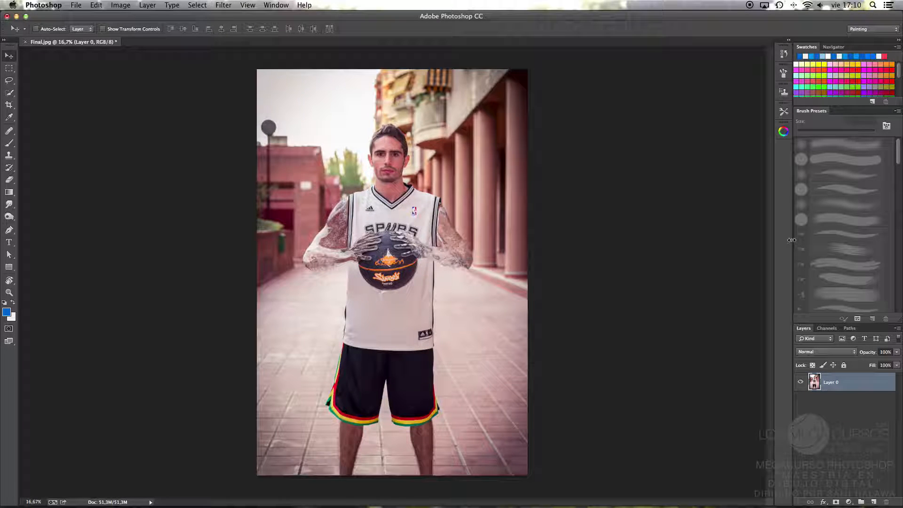
left_click(871, 29)
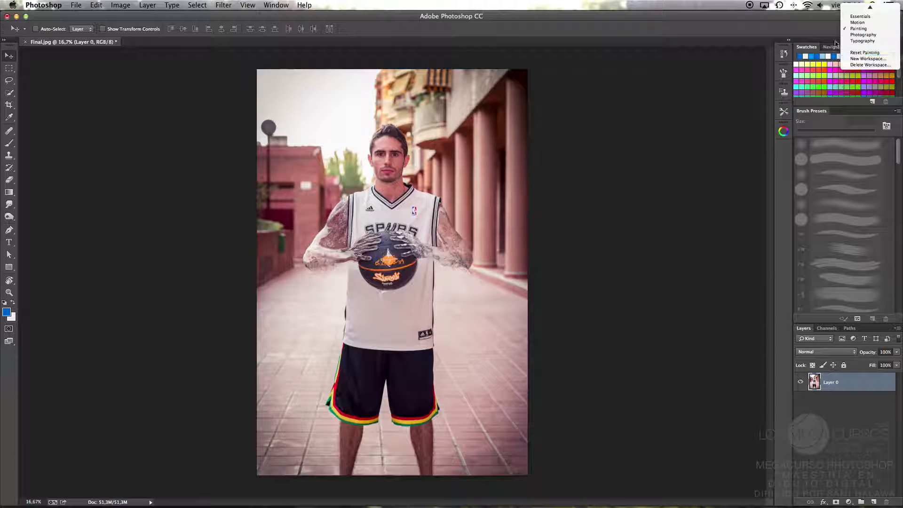
left_click(816, 27)
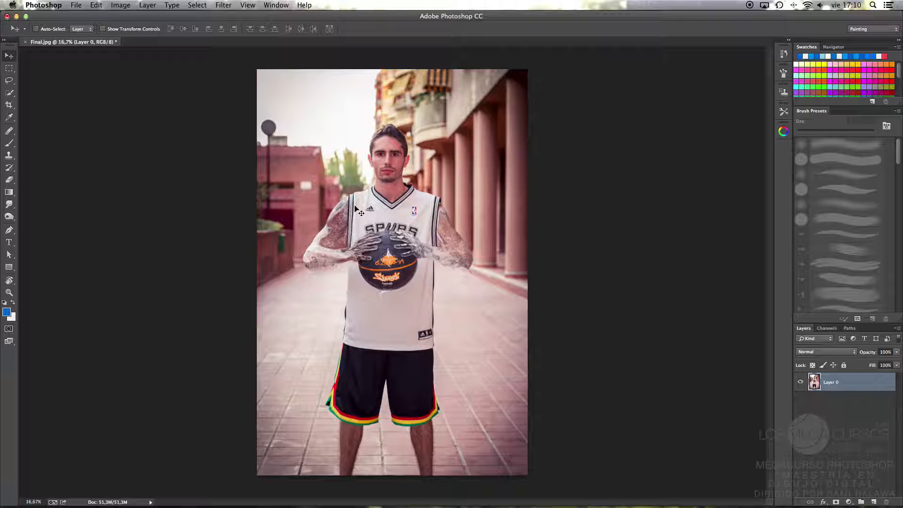
Zoom gradually into the photo and return the view to 16.67%.
left_click_drag(351, 207, 350, 232)
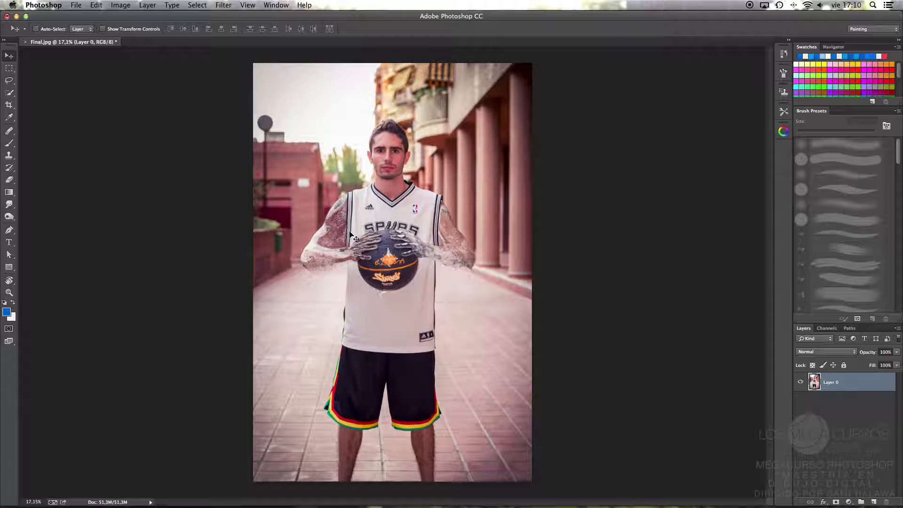
mouse_move(350, 212)
left_mouse_down()
mouse_move(354, 201)
mouse_move(338, 210)
left_mouse_up()
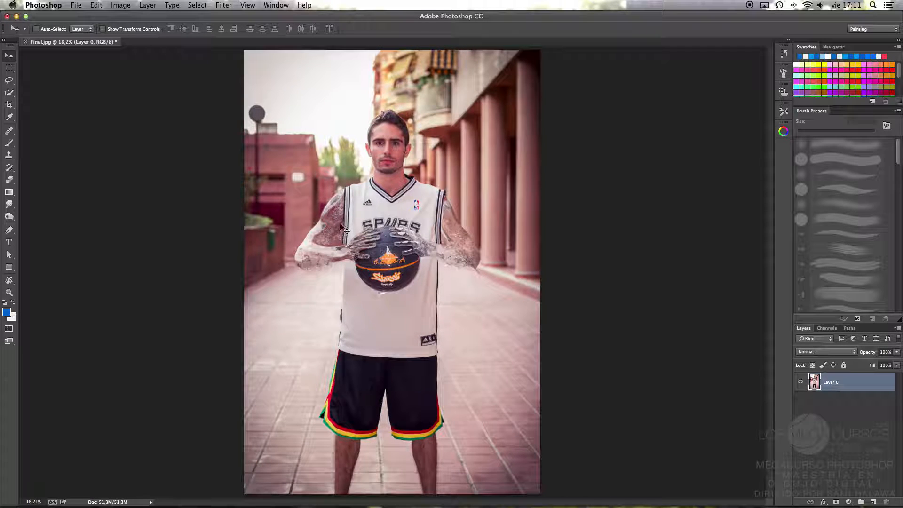
key("super+plus")
key("super+minus")
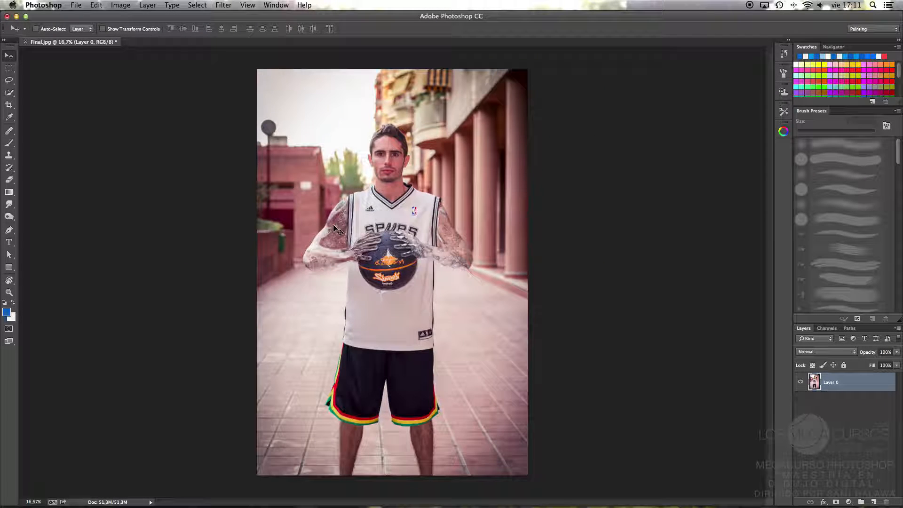
Tilt the canvas with the Rotate View tool, straighten it again, and go back to the Move tool.
key("r")
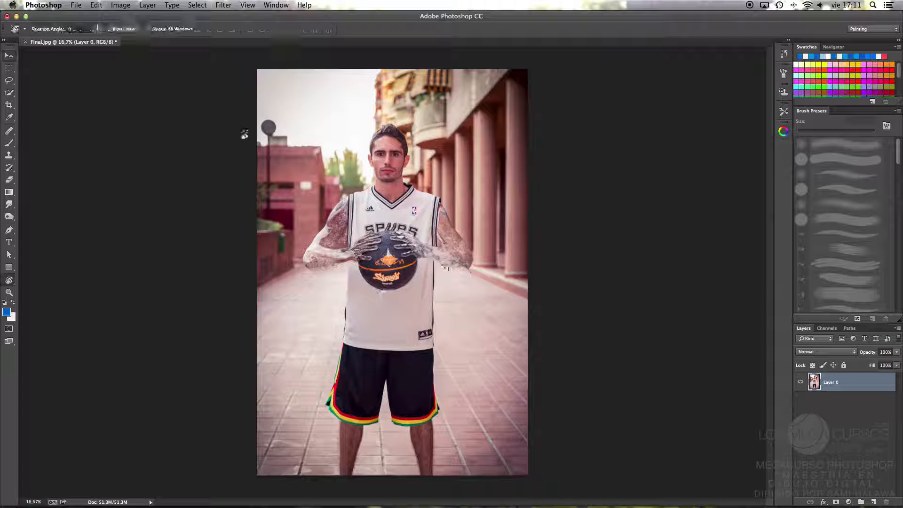
left_click_drag(246, 71, 241, 250)
key("v")
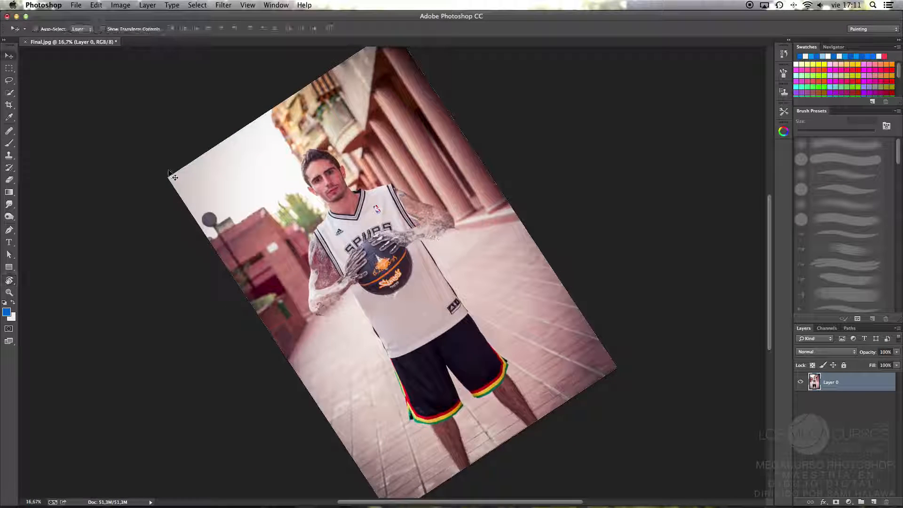
key("r")
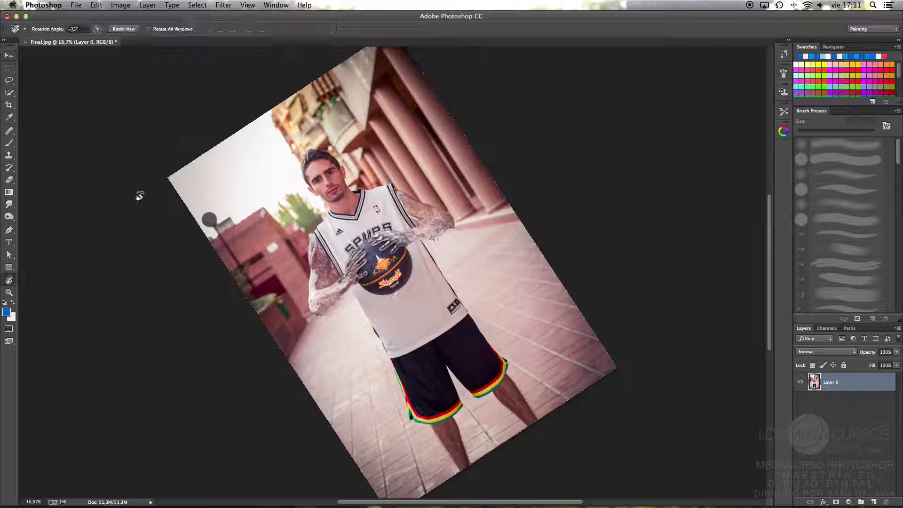
left_click_drag(136, 196, 236, 79)
key("v")
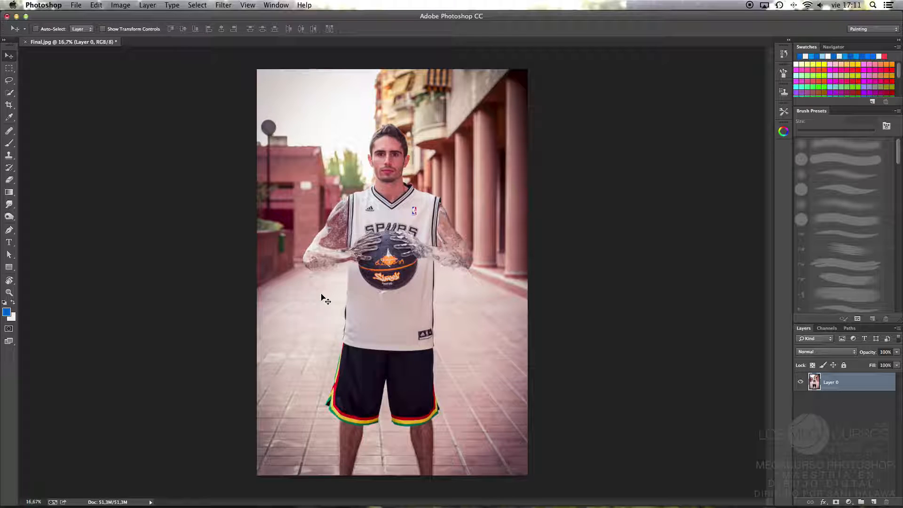
Switch through full screen with menu bar to plain full screen mode, and zoom the photo in and back out.
key("f")
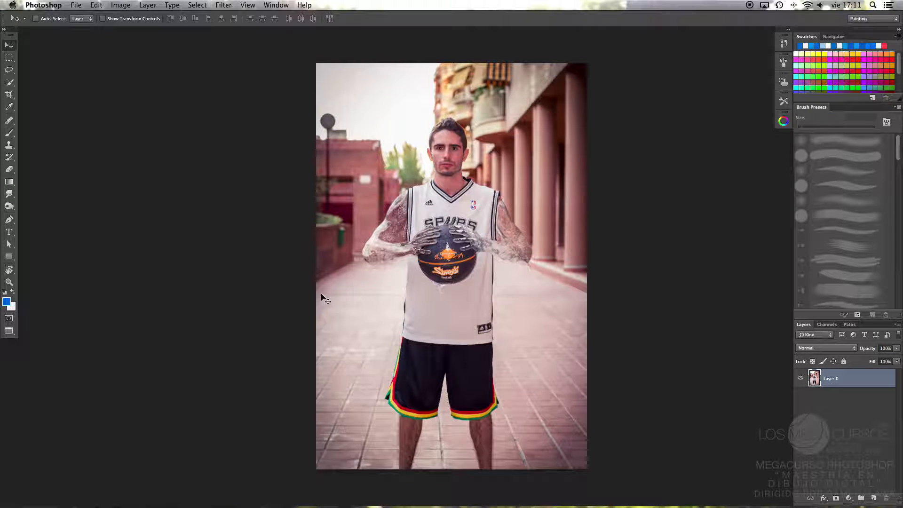
key("f")
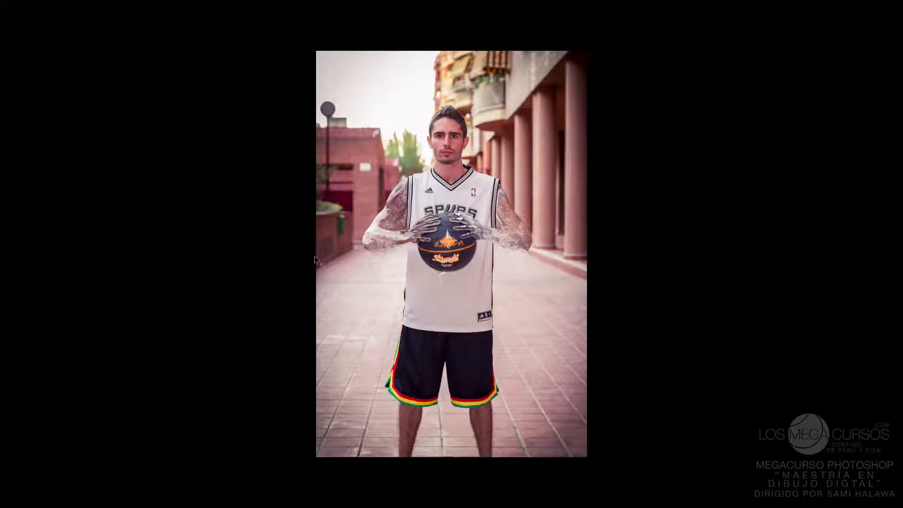
key("ctrl+plus")
key("ctrl+plus")
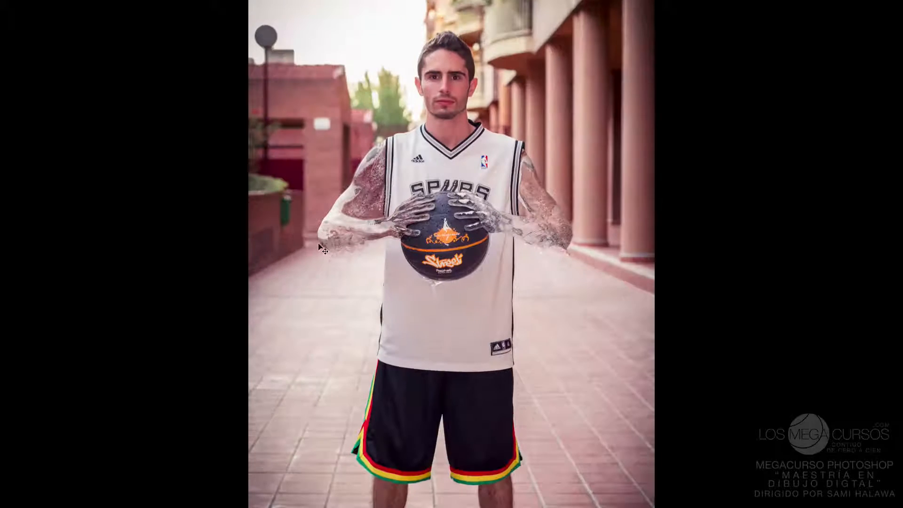
key("ctrl+minus")
key("ctrl+minus")
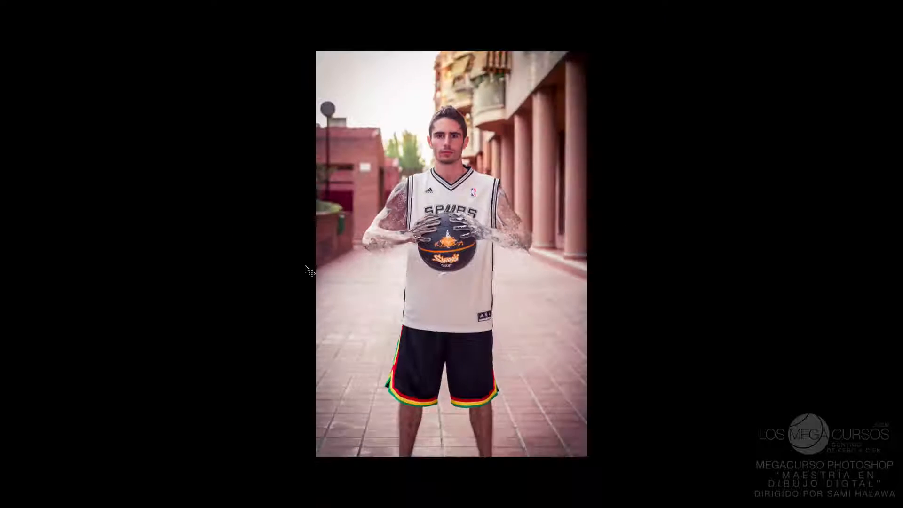
Paint blue brush strokes along the inner and outer edges of one of the man's arms in full screen mode.
key("ctrl+plus")
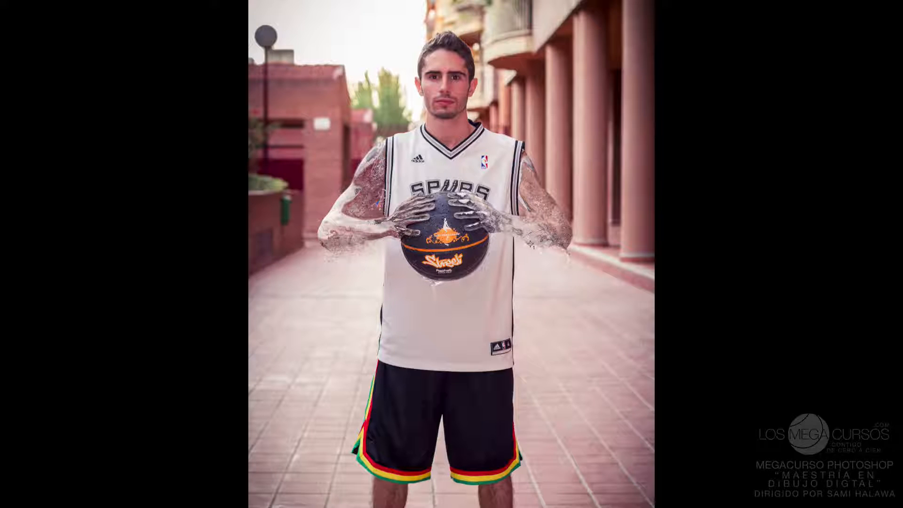
left_click_drag(384, 194, 362, 218)
mouse_move(382, 141)
left_mouse_down()
mouse_move(322, 222)
mouse_move(326, 237)
left_mouse_up()
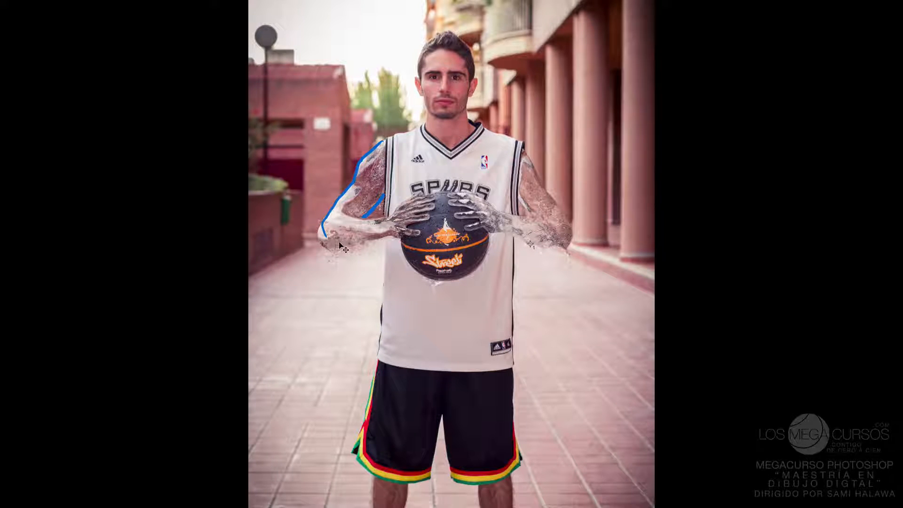
key("ctrl+minus")
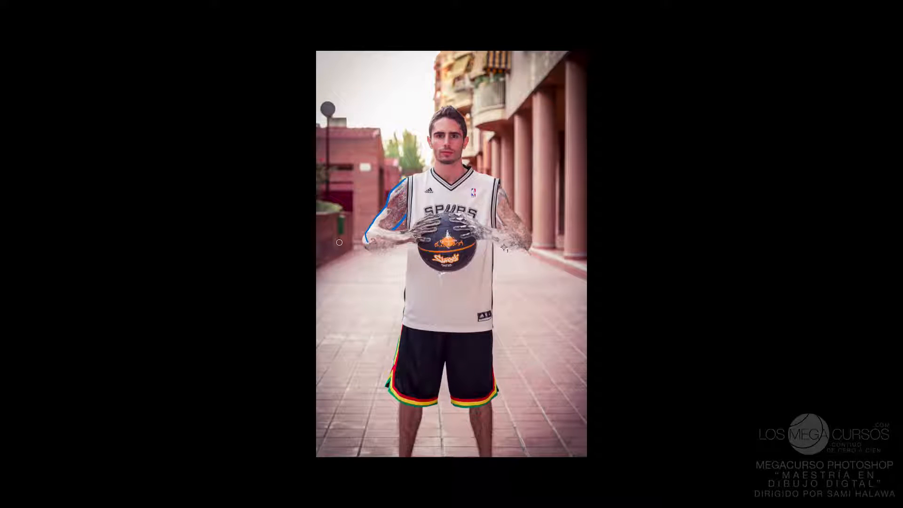
Cycle through all the screen modes and end in the standard screen mode.
key("f")
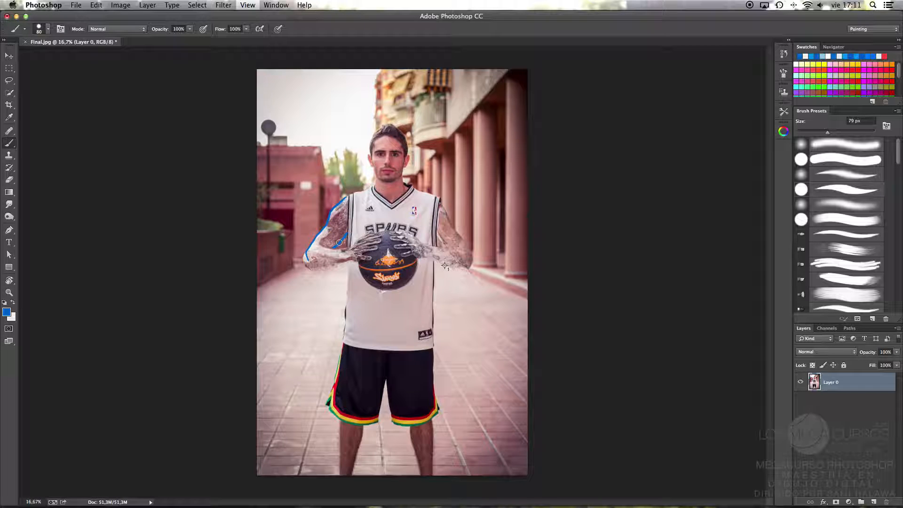
key("f")
key("f")
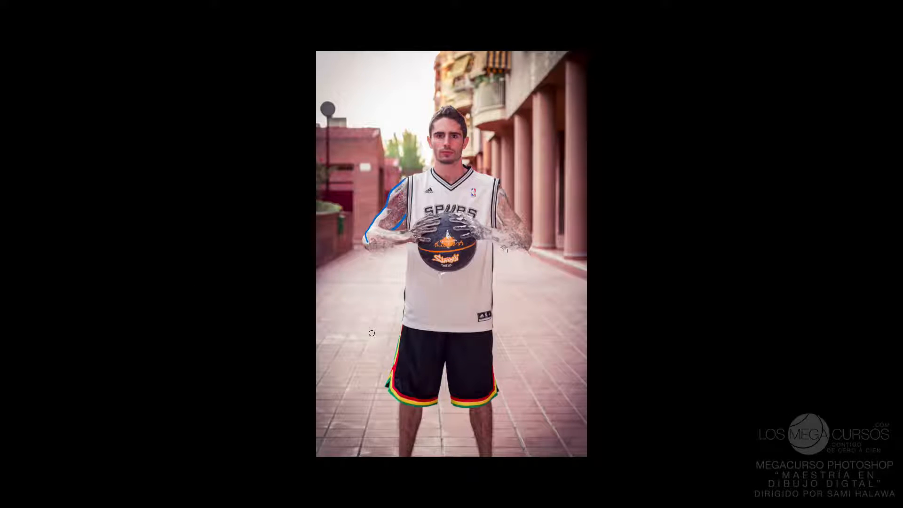
key("f")
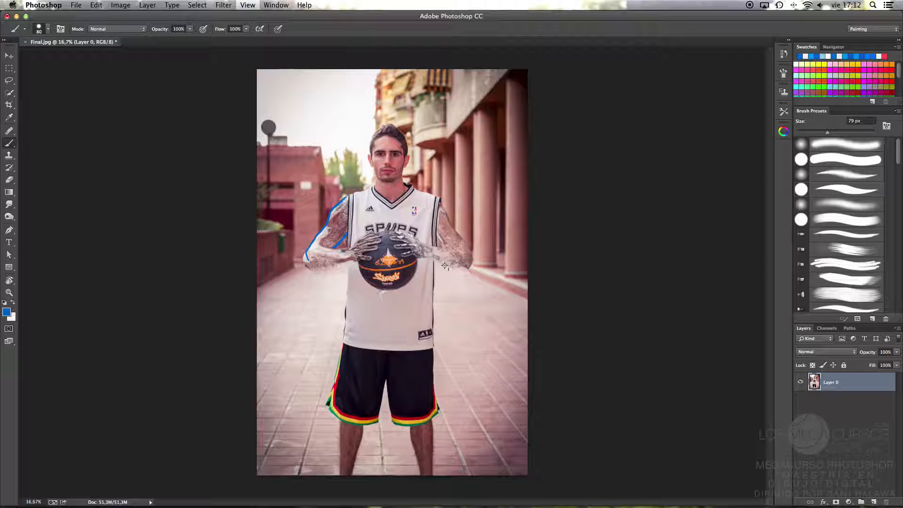
Pan the photo freely in full screen mode with menu bar, and cycle back to the standard screen mode.
key("f")
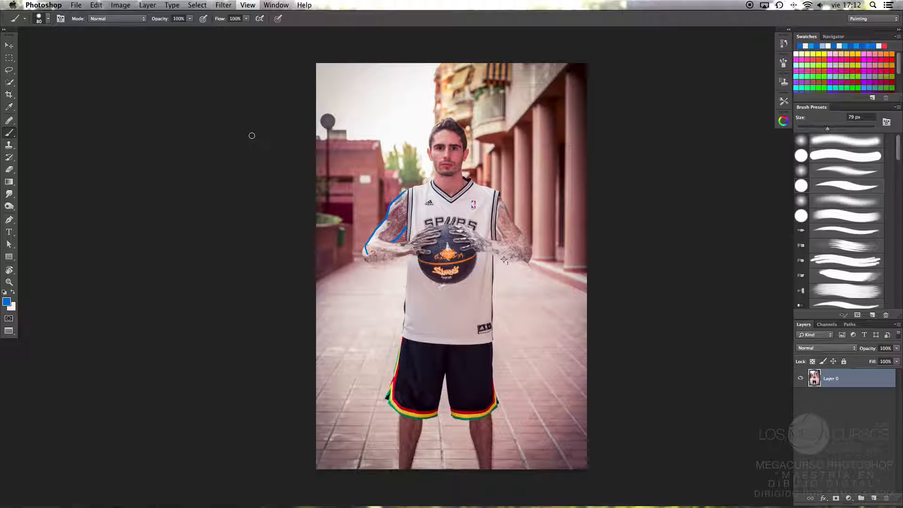
mouse_move(390, 283)
left_mouse_down()
mouse_move(200, 263)
mouse_move(121, 214)
mouse_move(241, 303)
mouse_move(476, 223)
left_mouse_up()
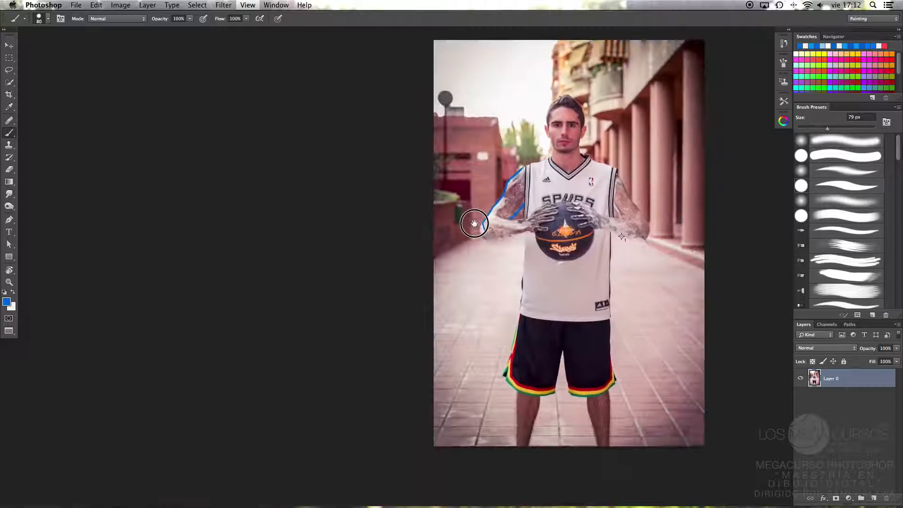
key("f")
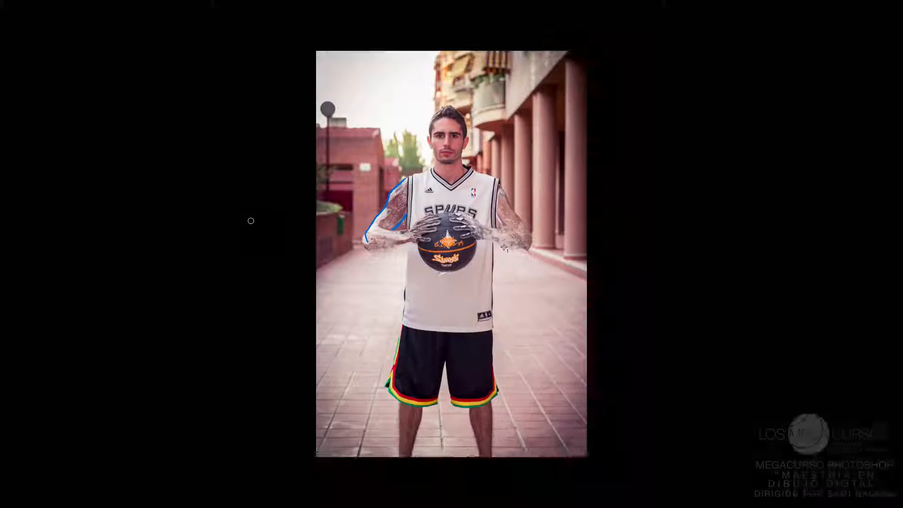
key("f")
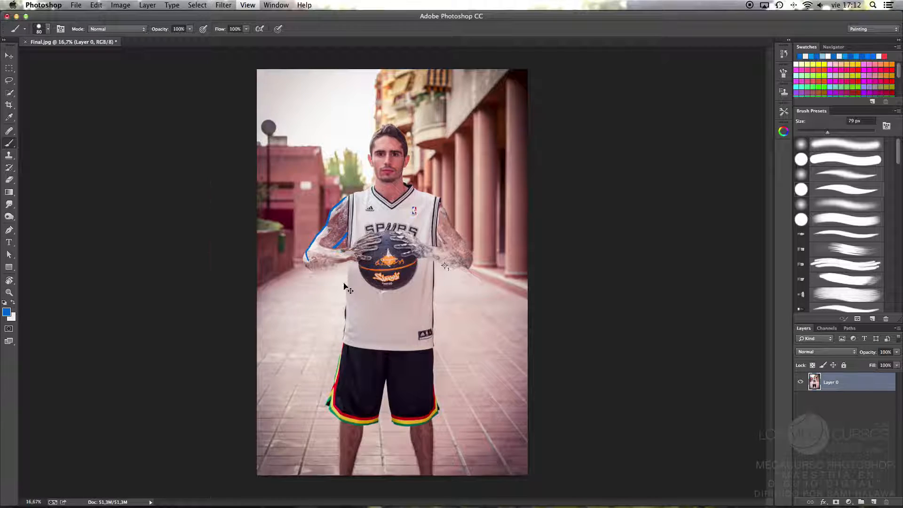
Zoom to 25% in standard screen mode, pan around the photo, and fit it back on screen.
key("super+plus")
left_click_drag(270, 188, 290, 112)
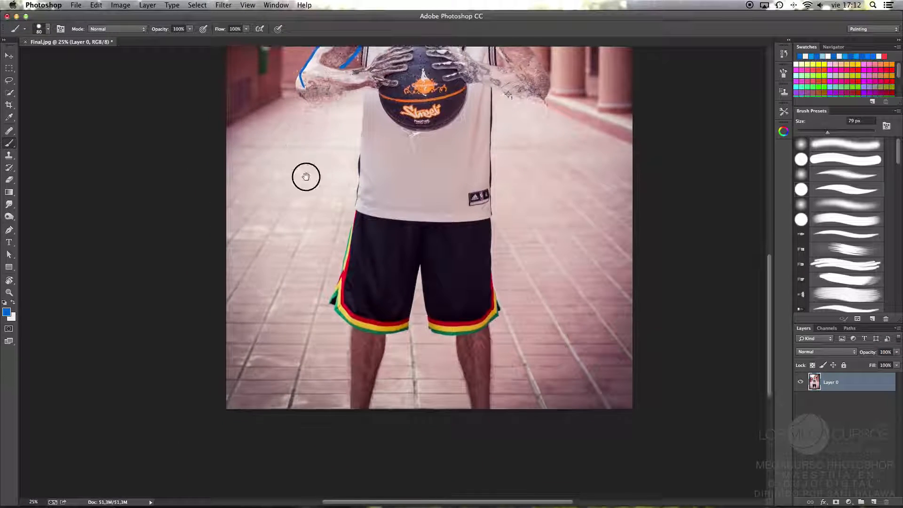
left_click_drag(307, 178, 249, 244)
key("super+0")
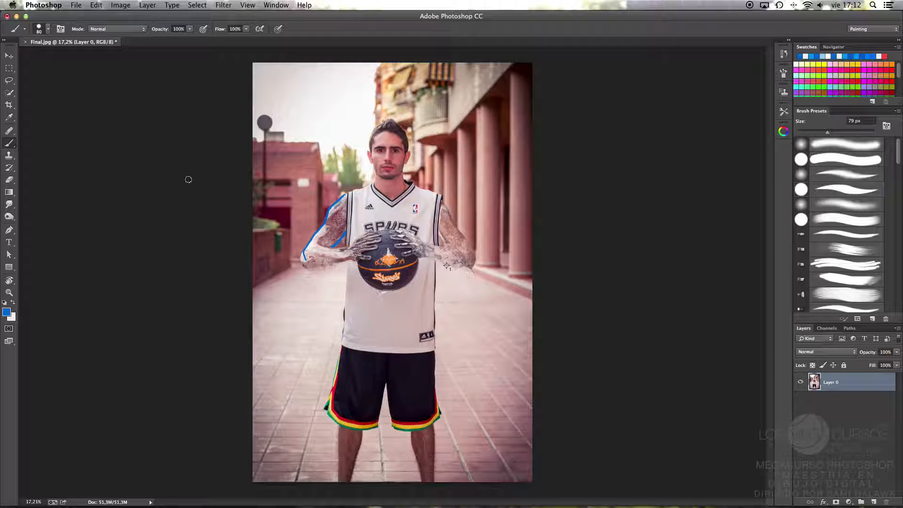
Cycle through the screen modes to full screen with menu bar, and pan the photo away from the center.
key("f")
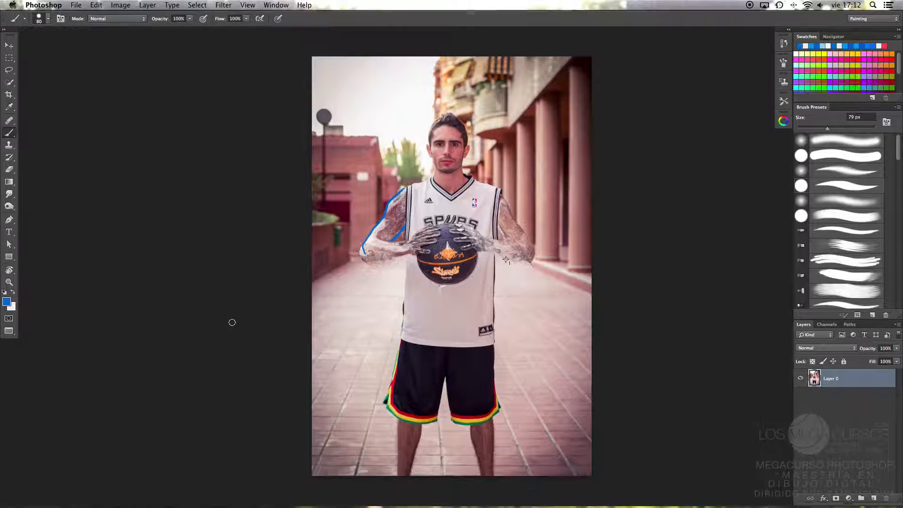
key("f")
key("f")
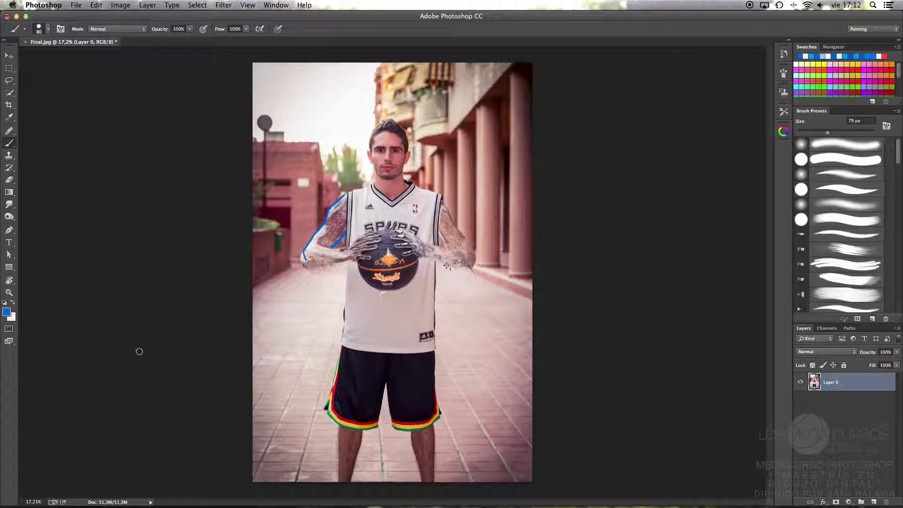
key("f")
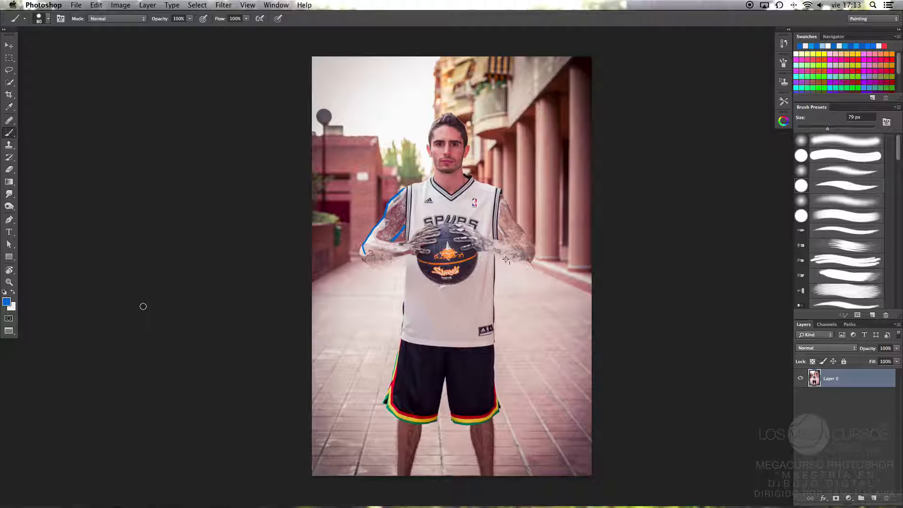
left_click_drag(339, 279, 247, 247)
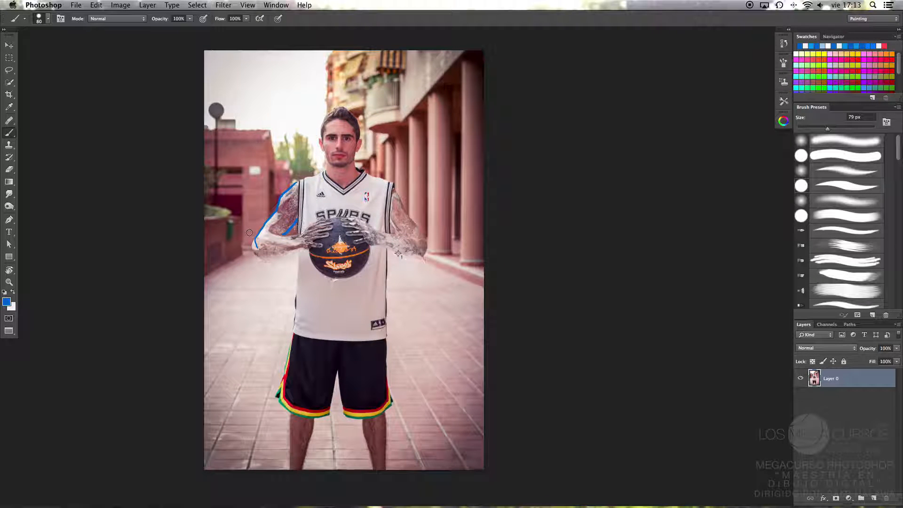
View the Blue channel on its own, restore the RGB composite, and check the document's paths before returning to the layers.
left_click(828, 325)
left_click(798, 355)
left_click(799, 372)
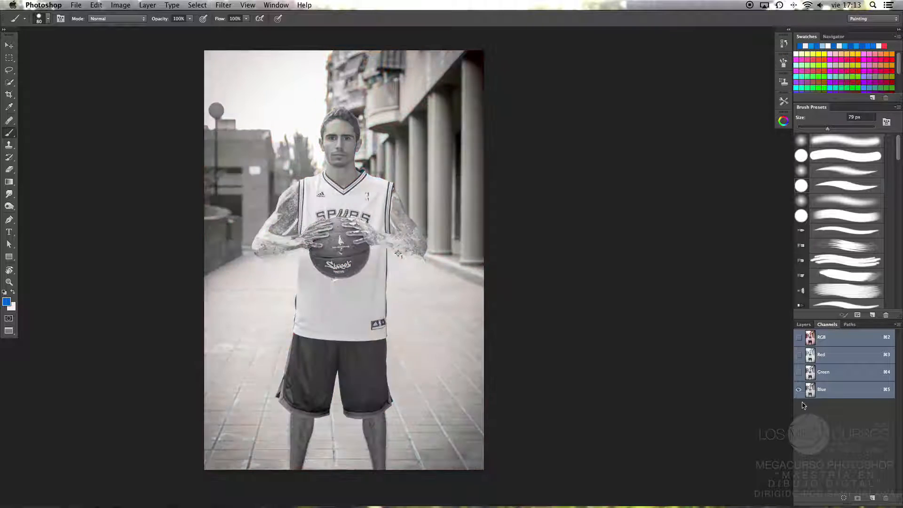
left_click(798, 337)
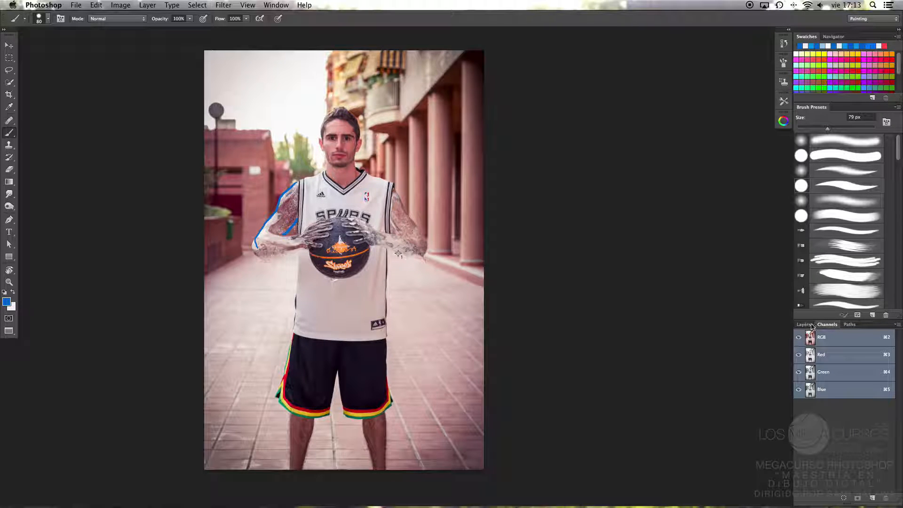
left_click(851, 326)
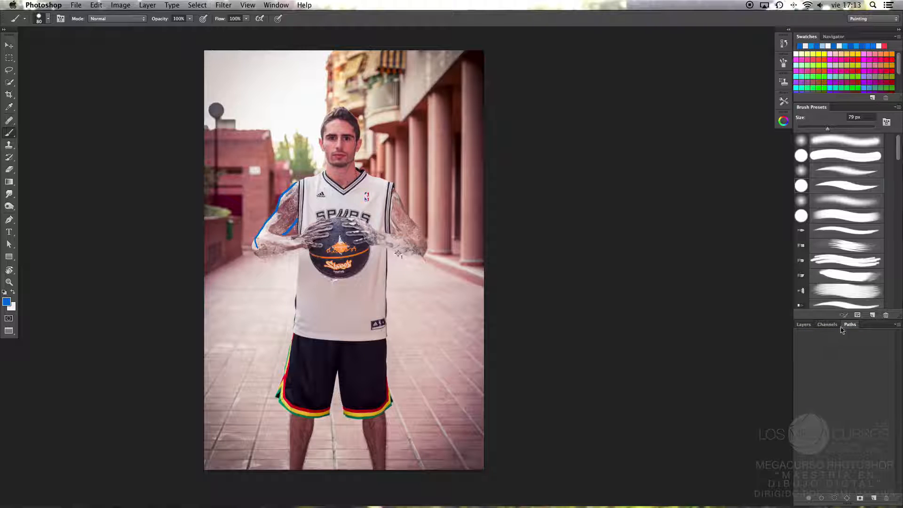
left_click(803, 325)
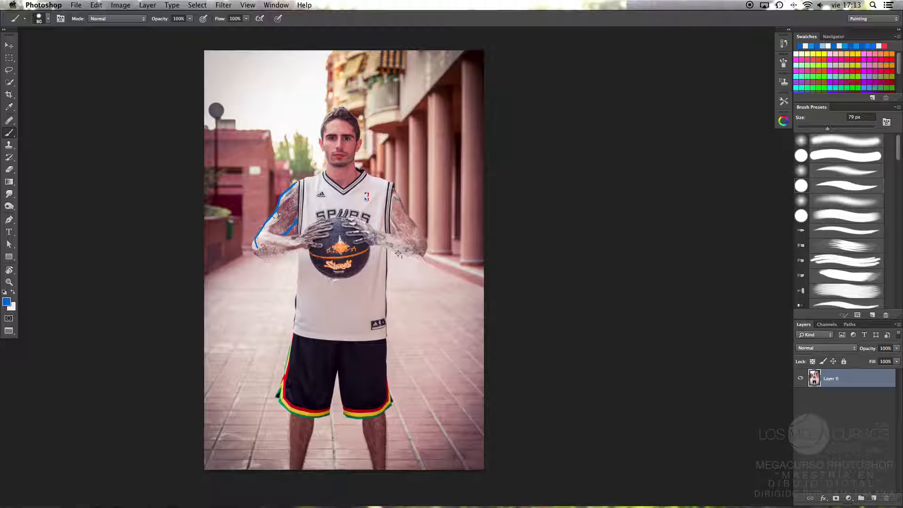
Paint a short blue stroke around the man's elbow and a long wavy blue stroke across his face and the background.
left_click_drag(255, 246, 267, 258)
mouse_move(423, 138)
left_mouse_down()
mouse_move(425, 167)
mouse_move(410, 164)
mouse_move(396, 111)
mouse_move(385, 136)
mouse_move(362, 136)
mouse_move(346, 108)
mouse_move(329, 142)
mouse_move(302, 142)
mouse_move(244, 175)
mouse_move(243, 193)
left_mouse_up()
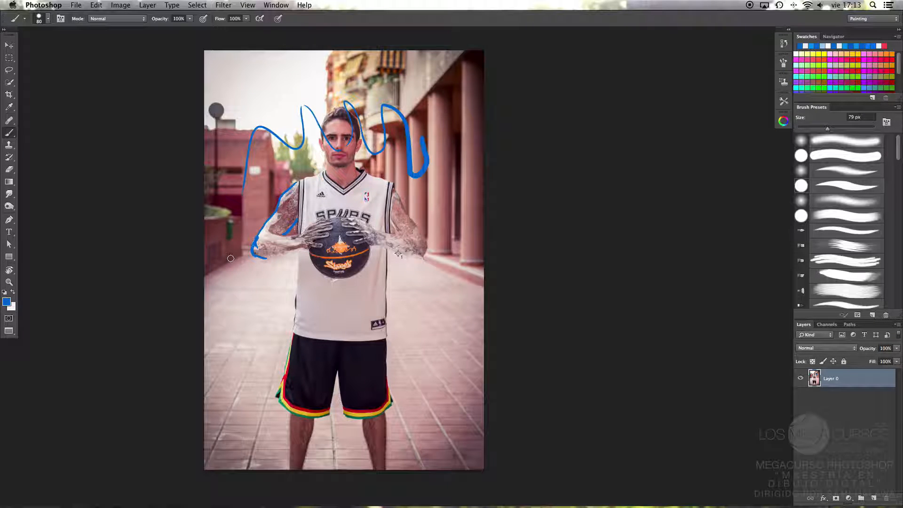